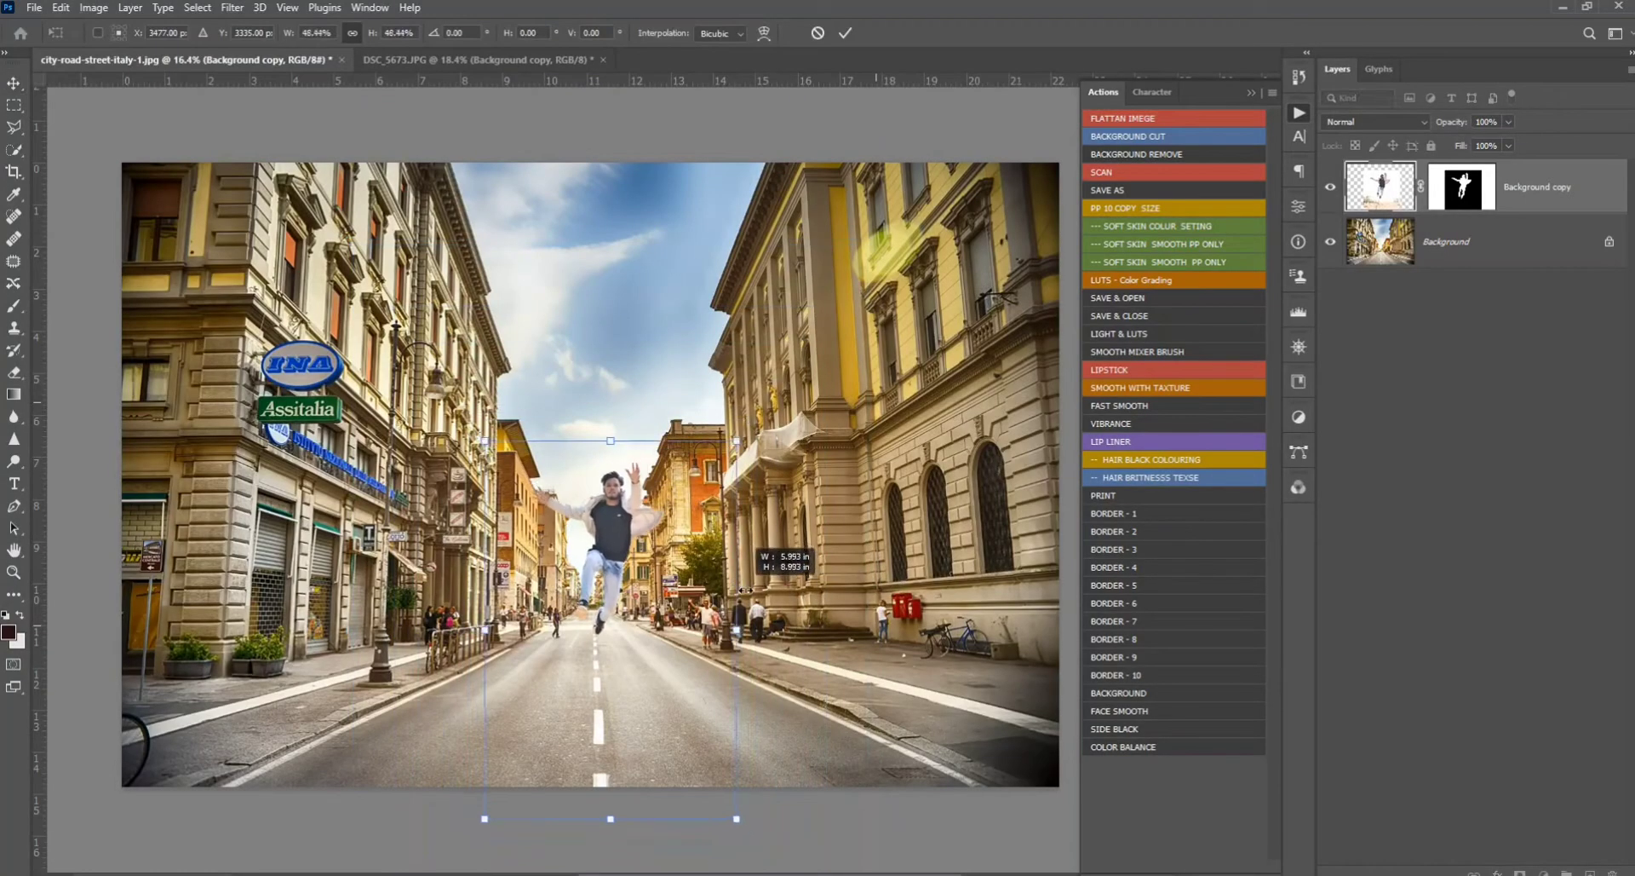
# Apply the scaling of the jumping man and move him slightly sideways over the middle of the street.
pyautogui.press('Return')
pyautogui.scroll(3, 771, 624)
pyautogui.scroll(-2, 771, 624)
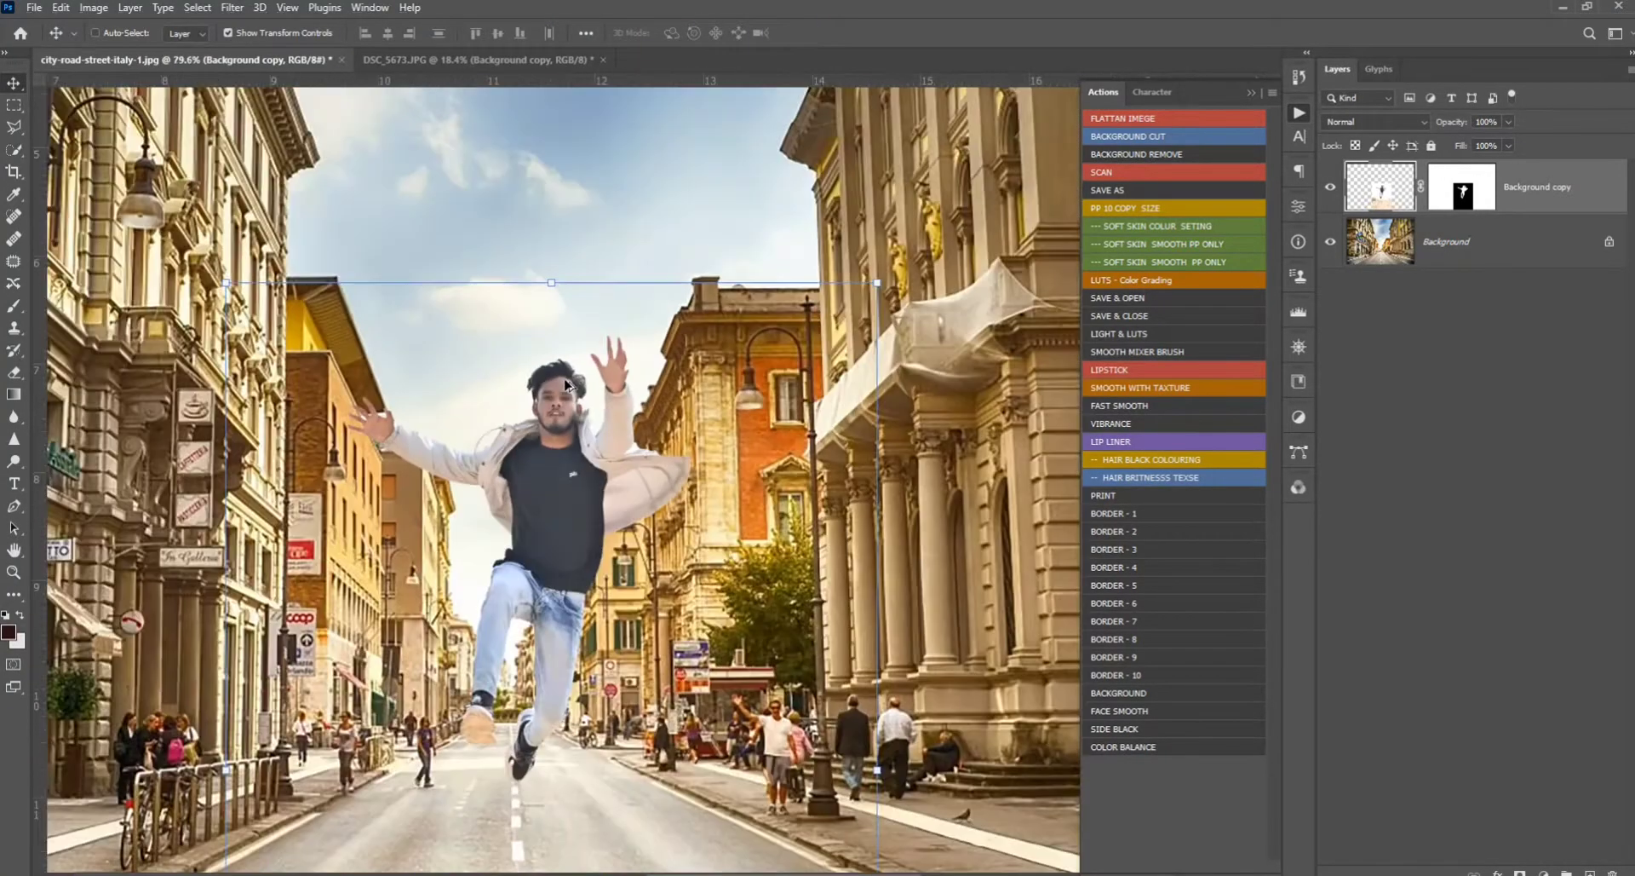
pyautogui.moveTo(595, 470)
pyautogui.mouseDown()
pyautogui.moveTo(594, 434)
pyautogui.moveTo(589, 464)
pyautogui.moveTo(608, 471)
pyautogui.mouseUp()
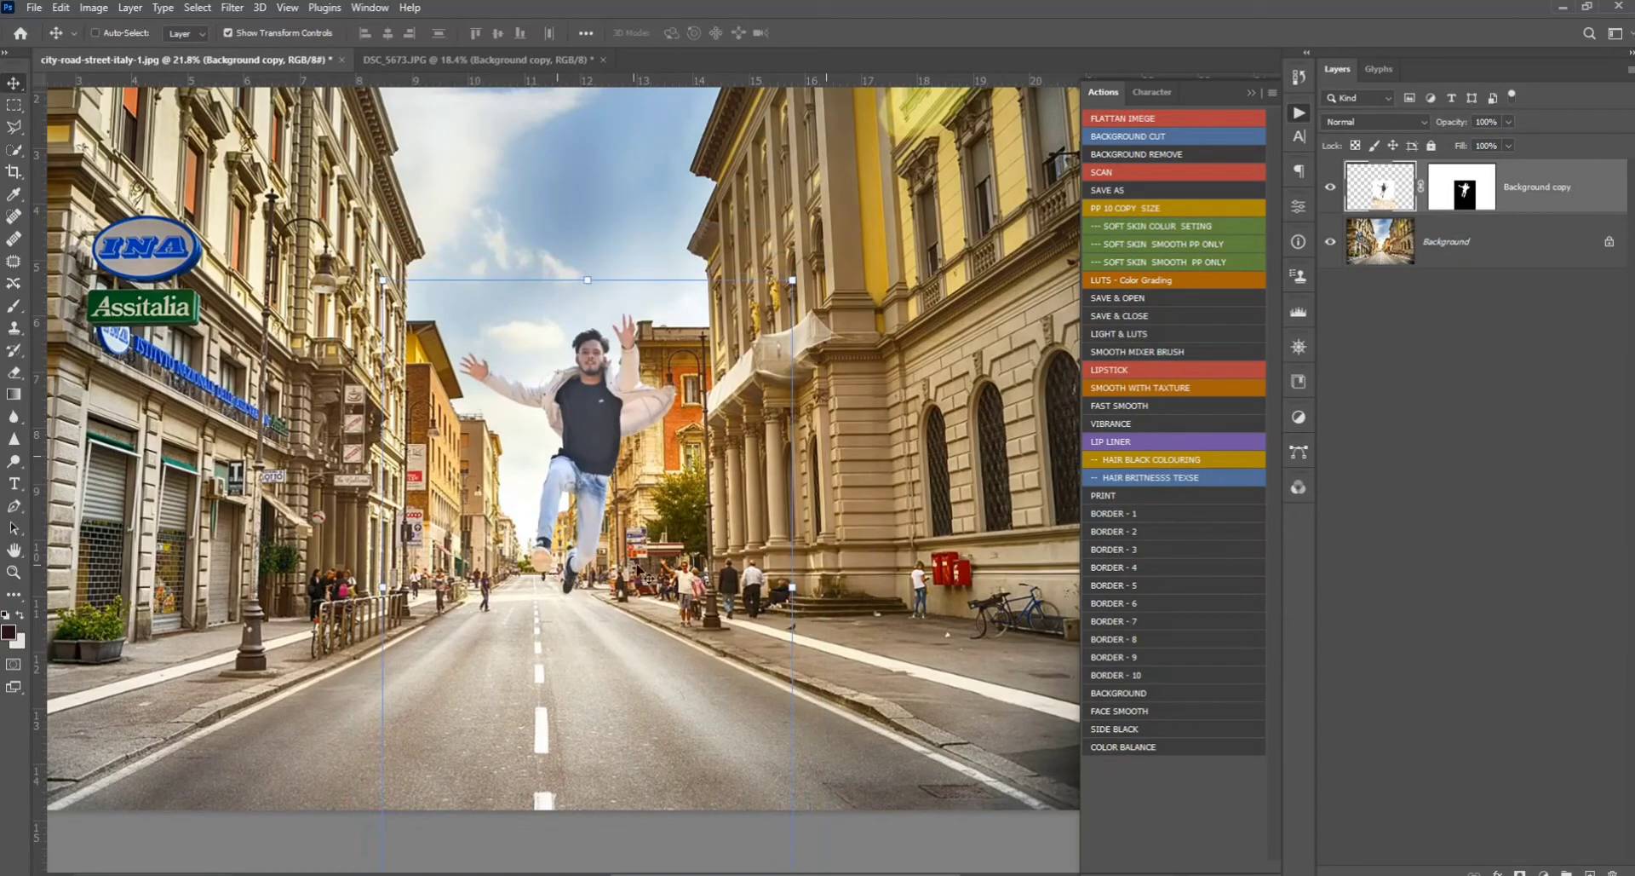
pyautogui.scroll(1, 644, 575)
pyautogui.scroll(-1, 644, 575)
# Open the Path Blur filter on the Background layer.
pyautogui.click(1441, 245)
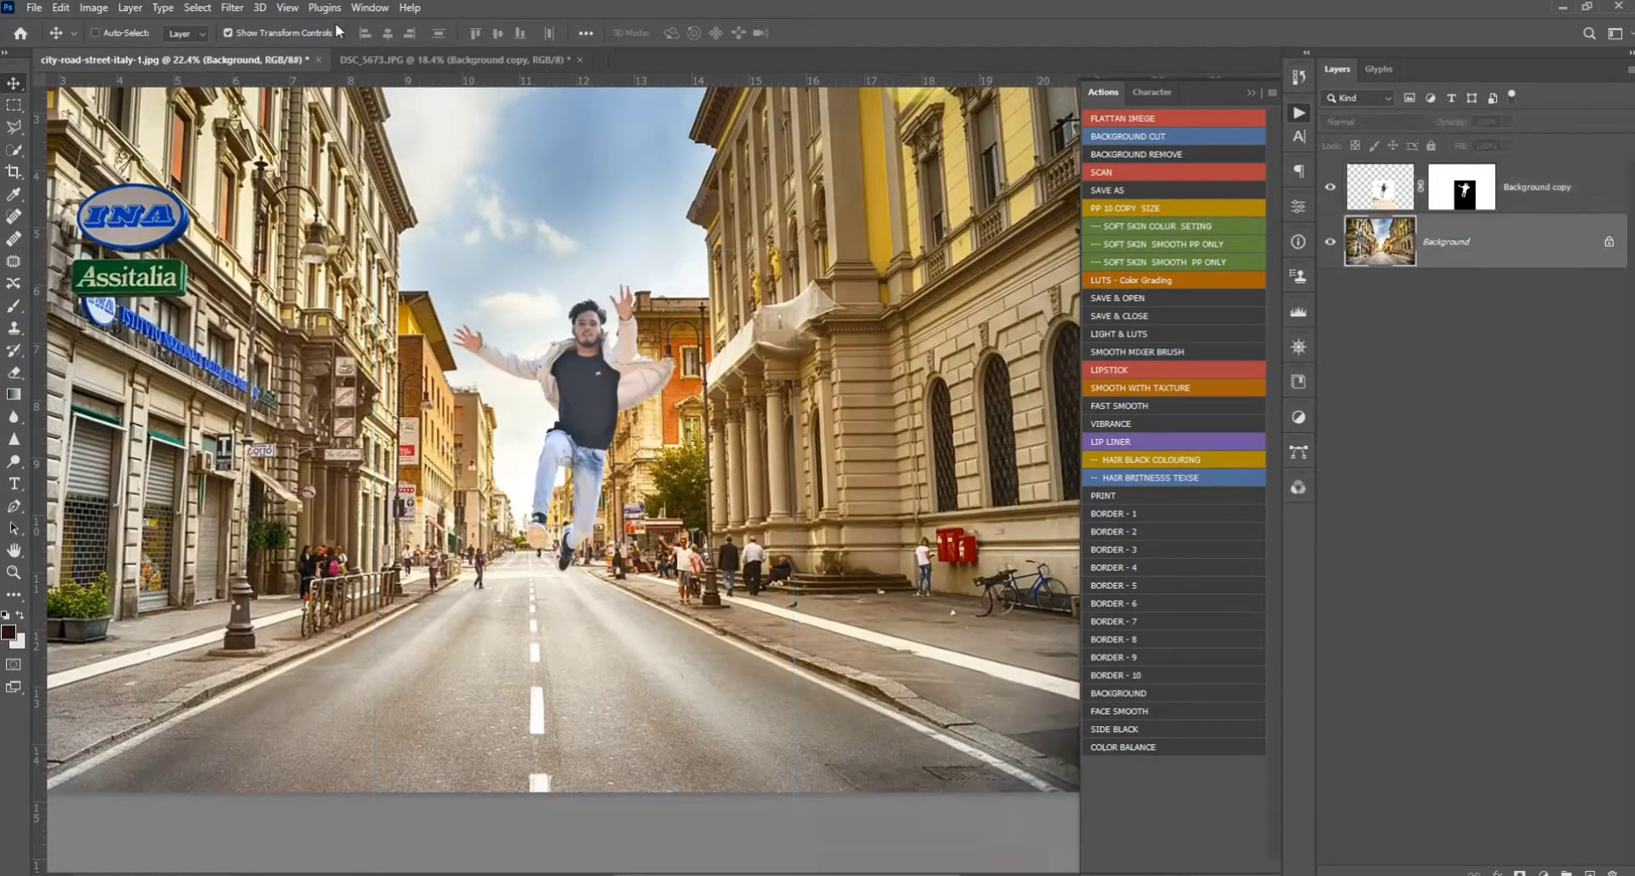
pyautogui.click(233, 8)
pyautogui.moveTo(290, 244)
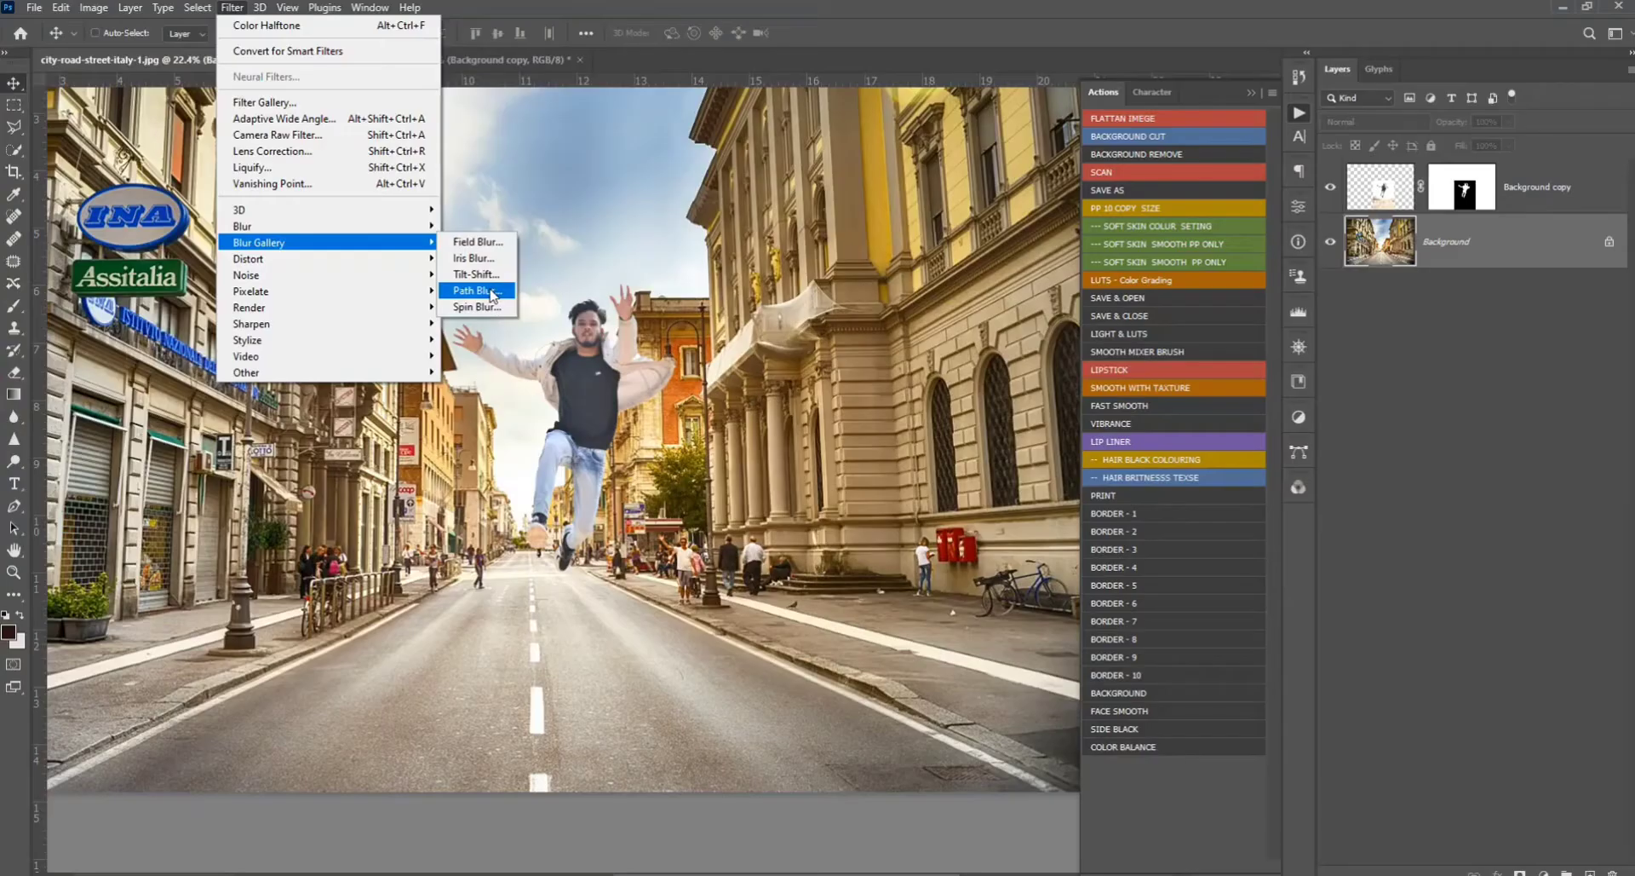
pyautogui.click(477, 274)
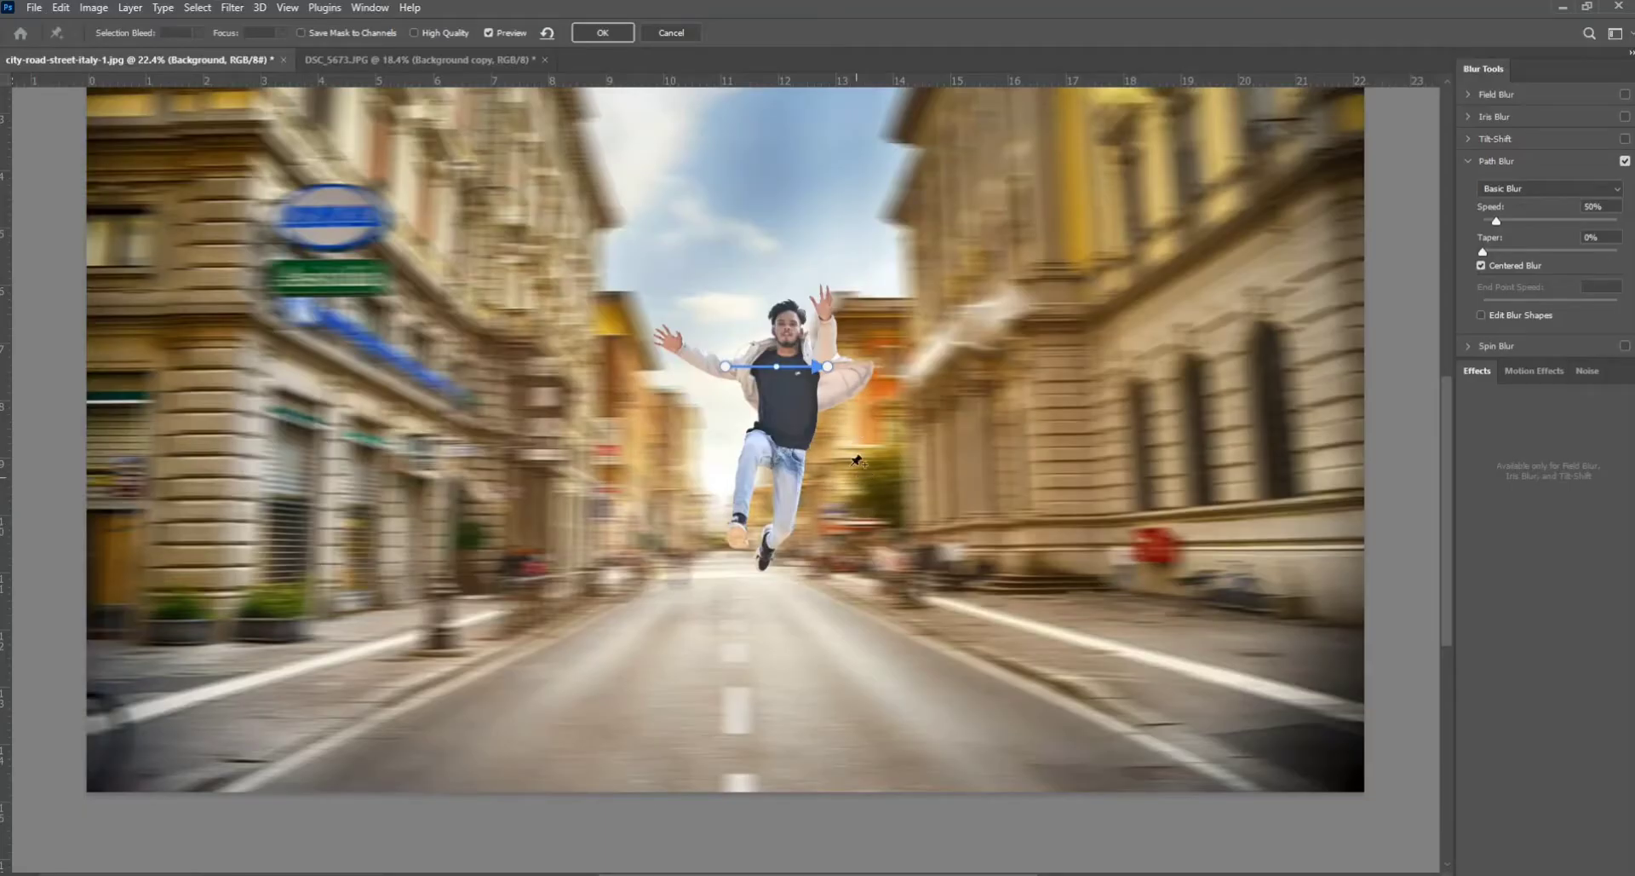
# Lay two blur paths outward from the street's vanishing point, one toward the left sidewalk and one toward the right sidewalk.
pyautogui.moveTo(831, 372); pyautogui.dragTo(341, 654)
pyautogui.moveTo(725, 366); pyautogui.dragTo(674, 550)
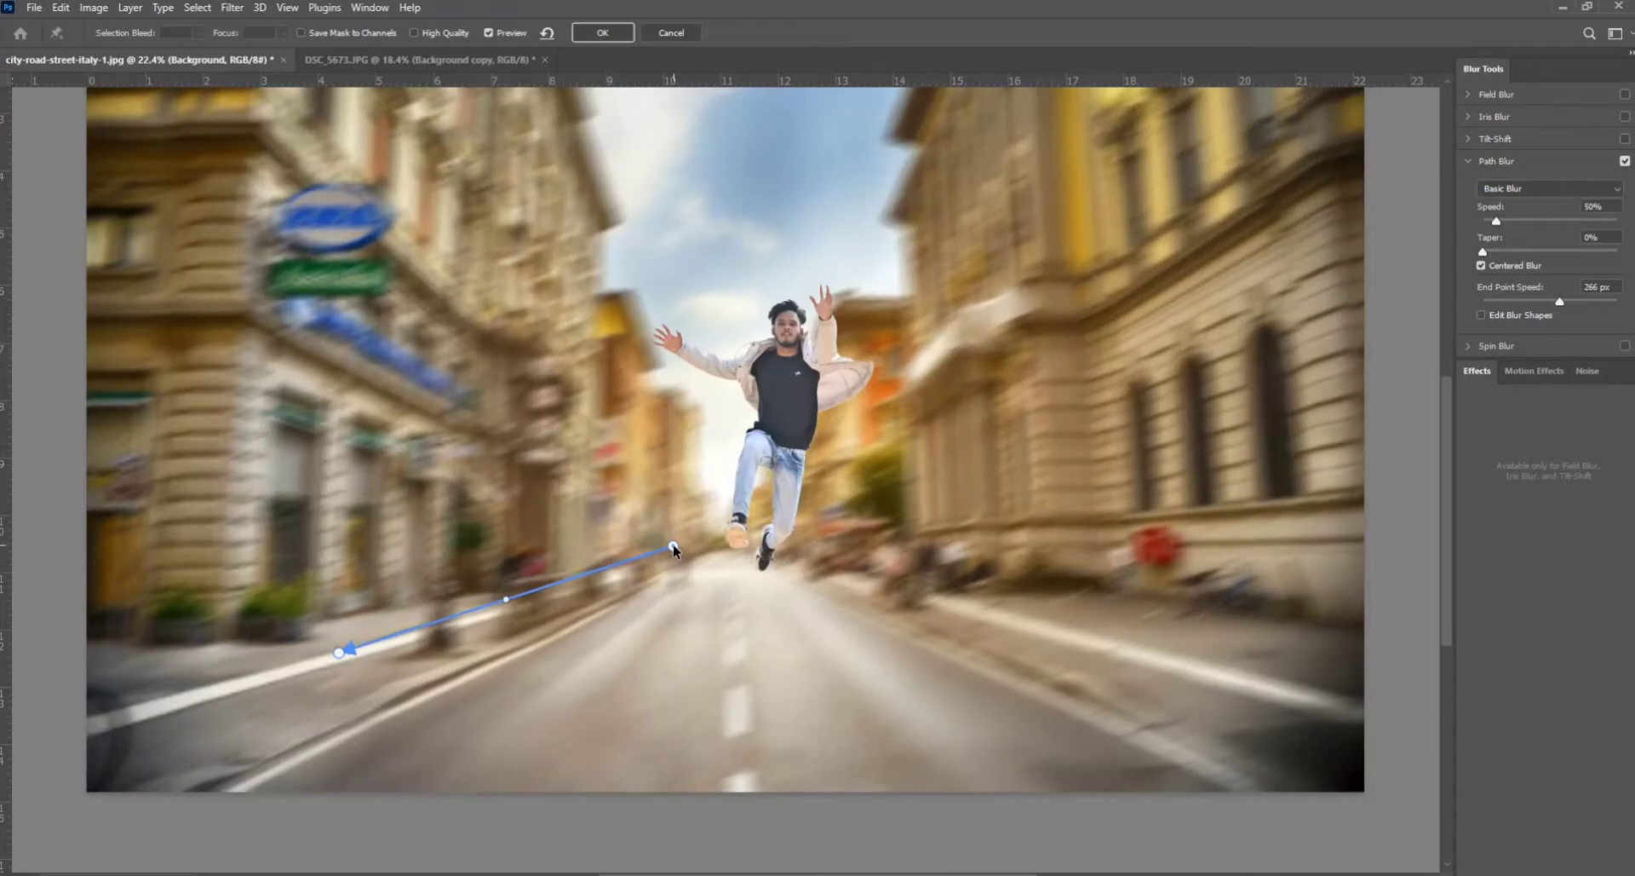
pyautogui.click(1045, 627)
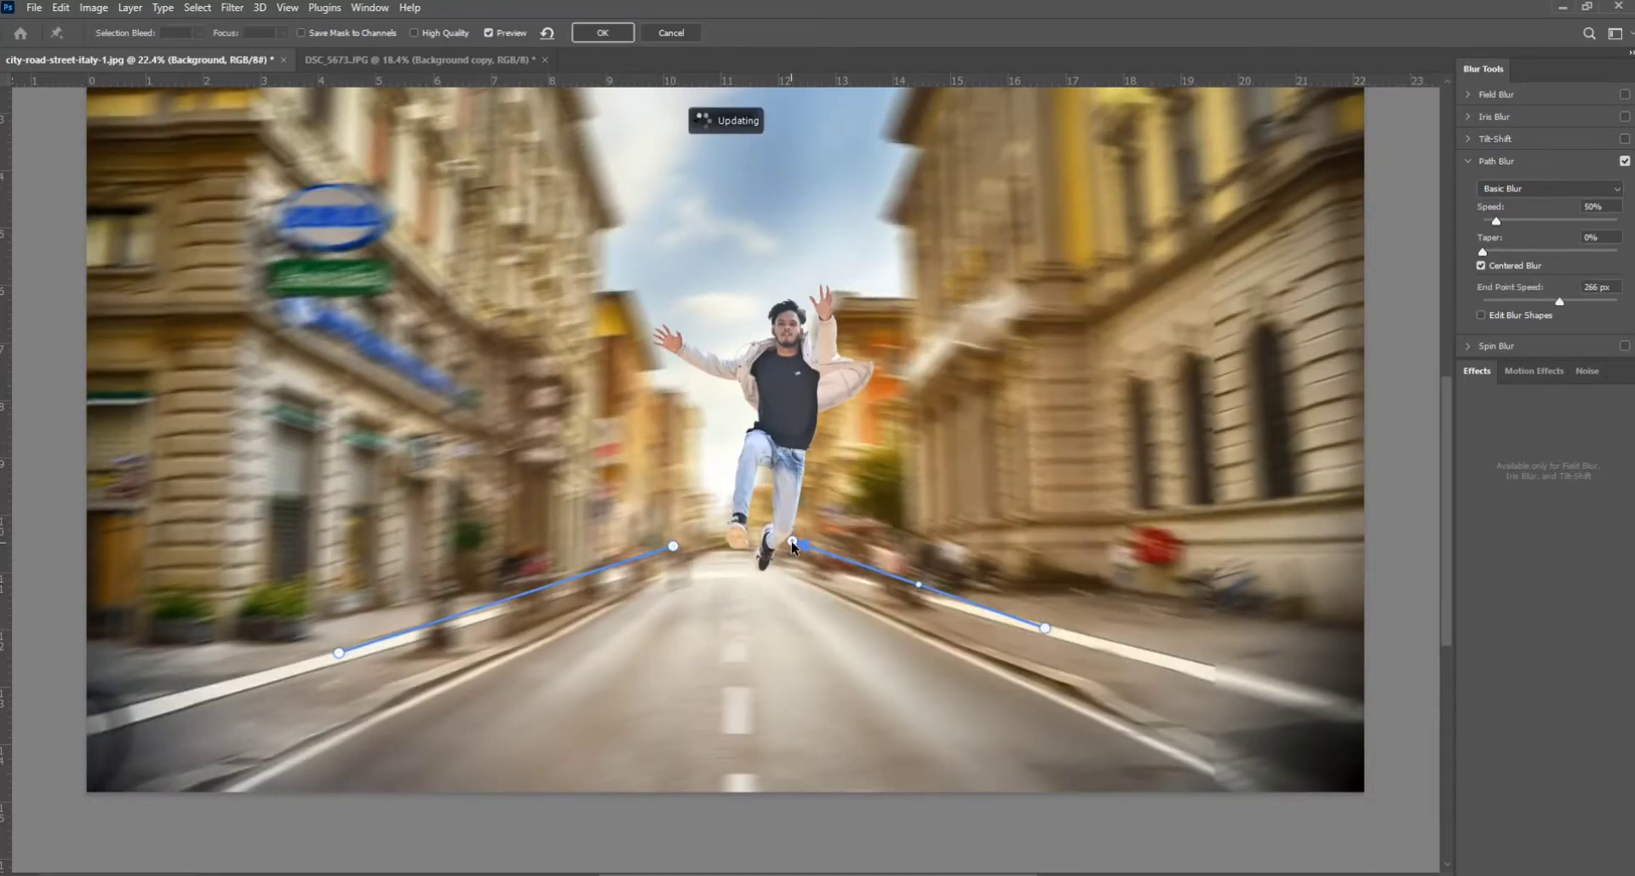
pyautogui.doubleClick(1118, 667)
pyautogui.moveTo(1045, 627); pyautogui.dragTo(766, 529)
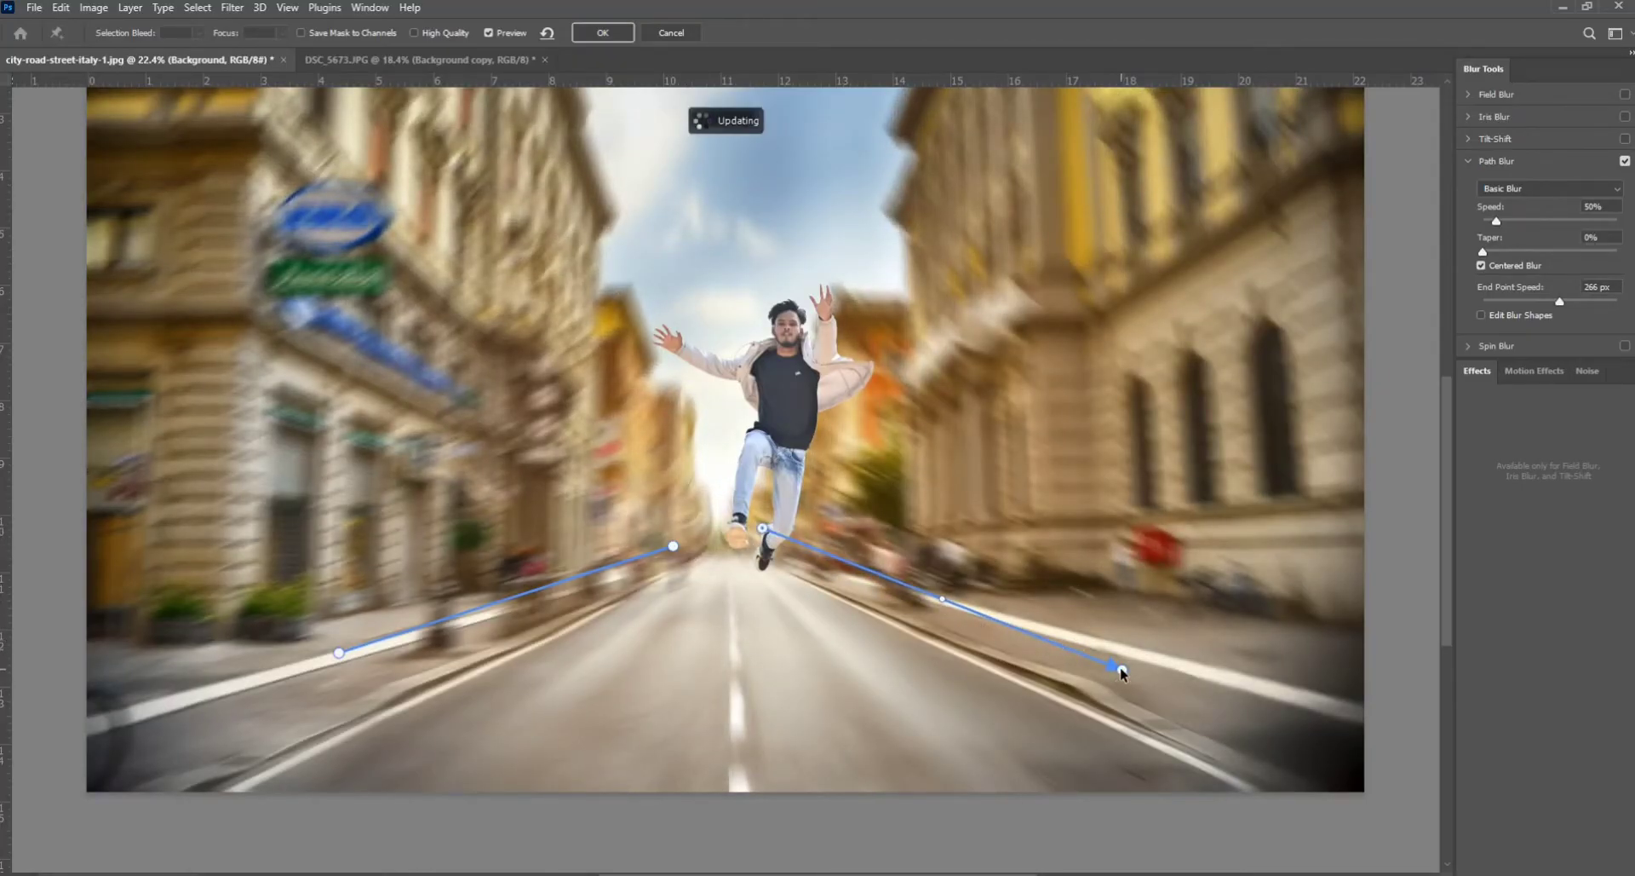
pyautogui.moveTo(1121, 669); pyautogui.dragTo(1035, 579)
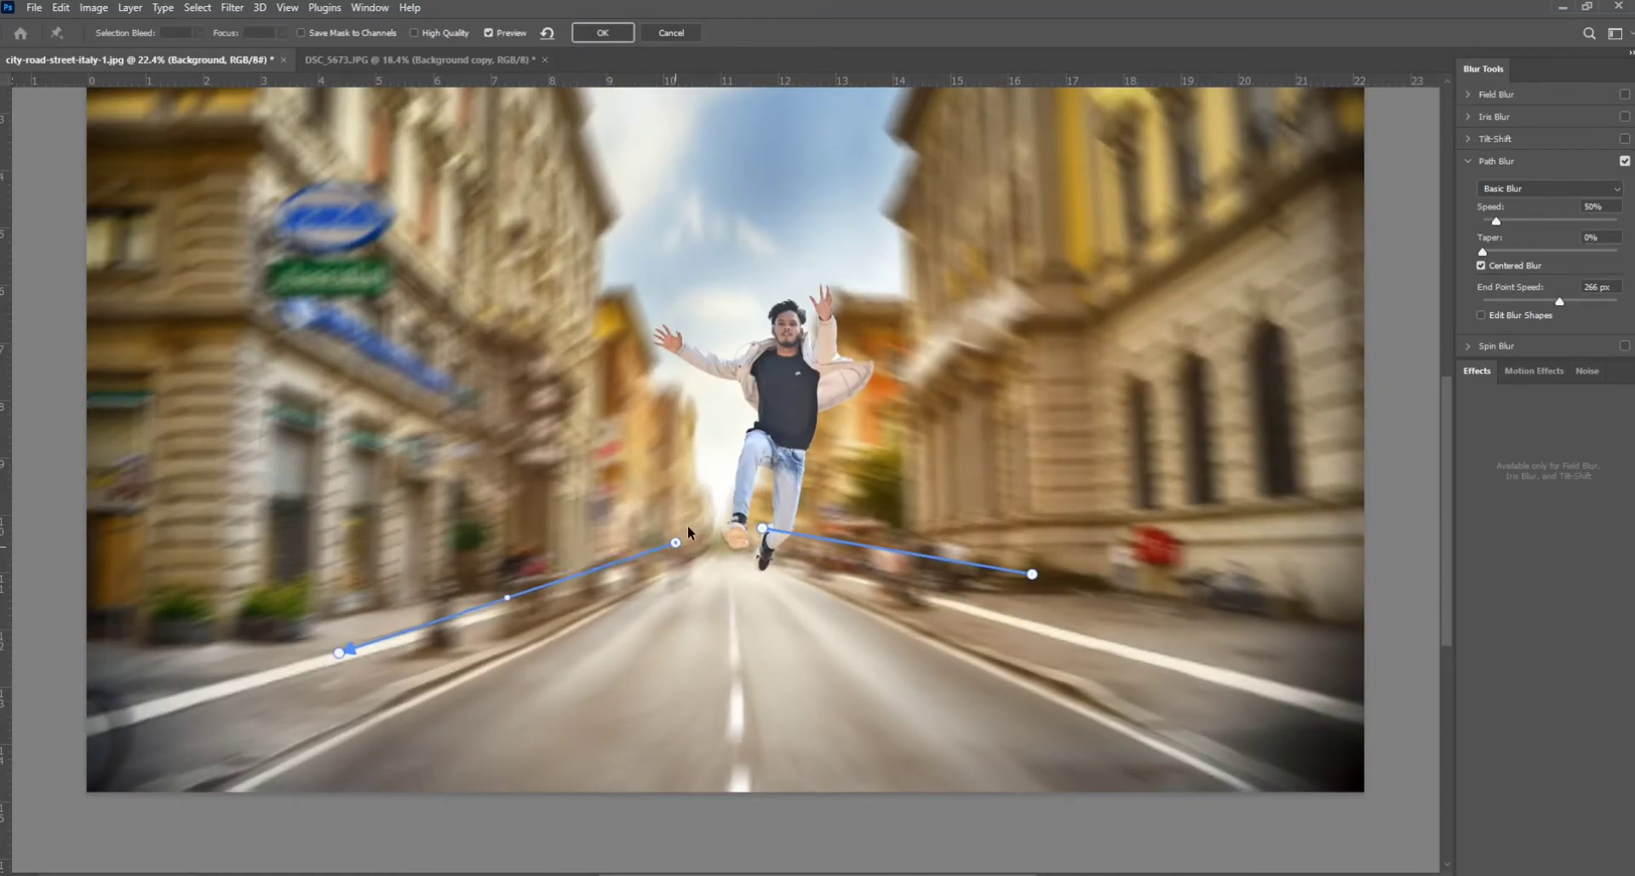
pyautogui.moveTo(673, 545); pyautogui.dragTo(721, 521)
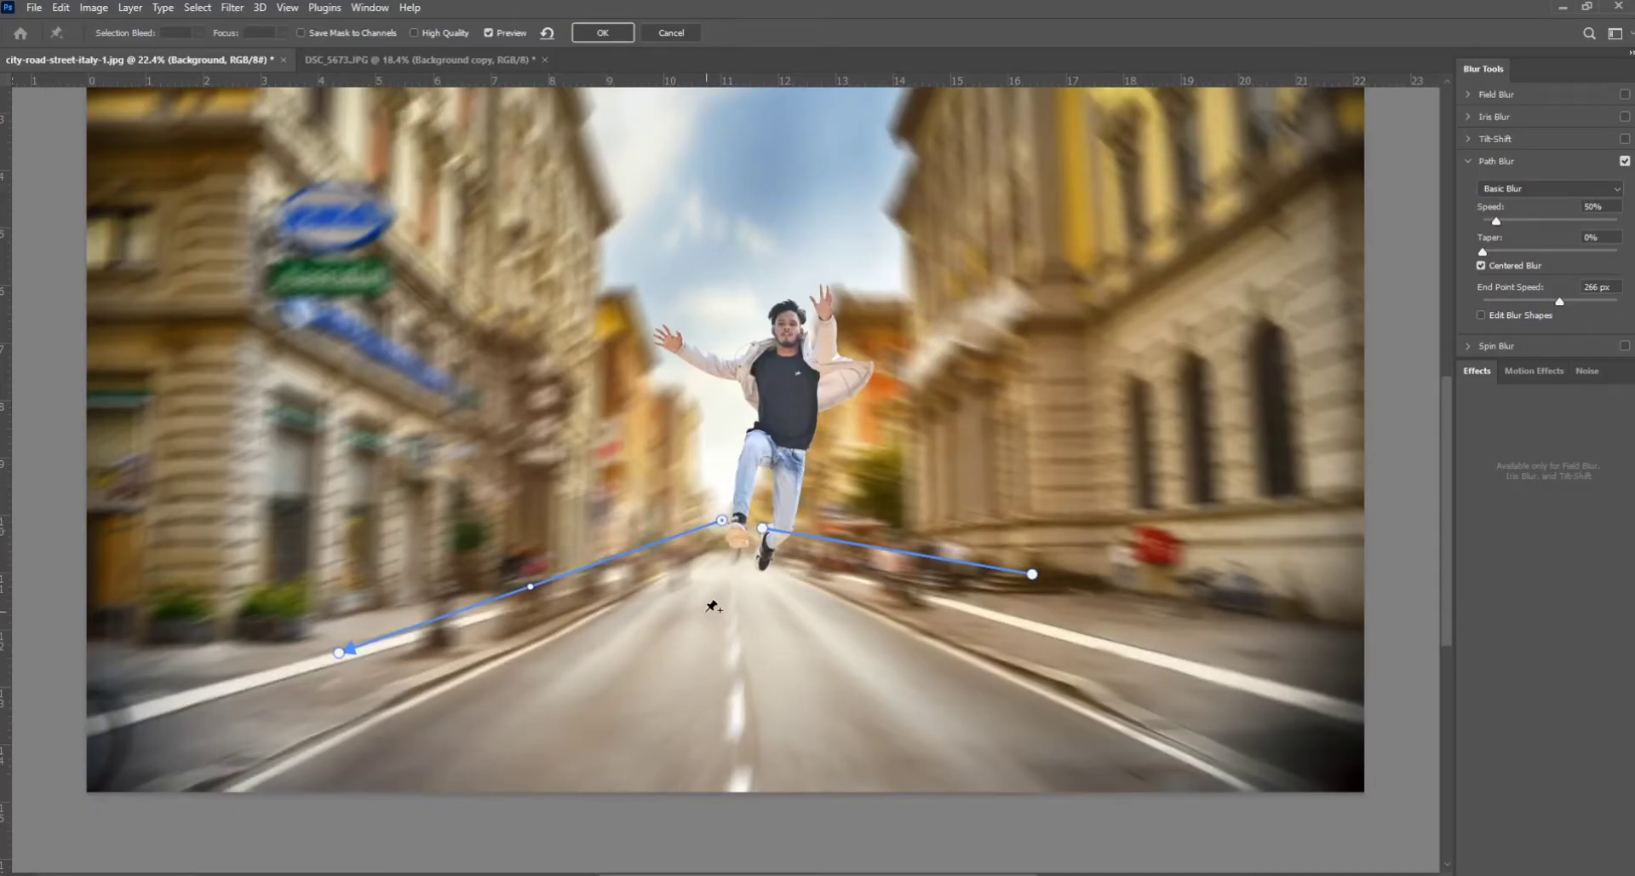
pyautogui.moveTo(339, 652); pyautogui.dragTo(319, 605)
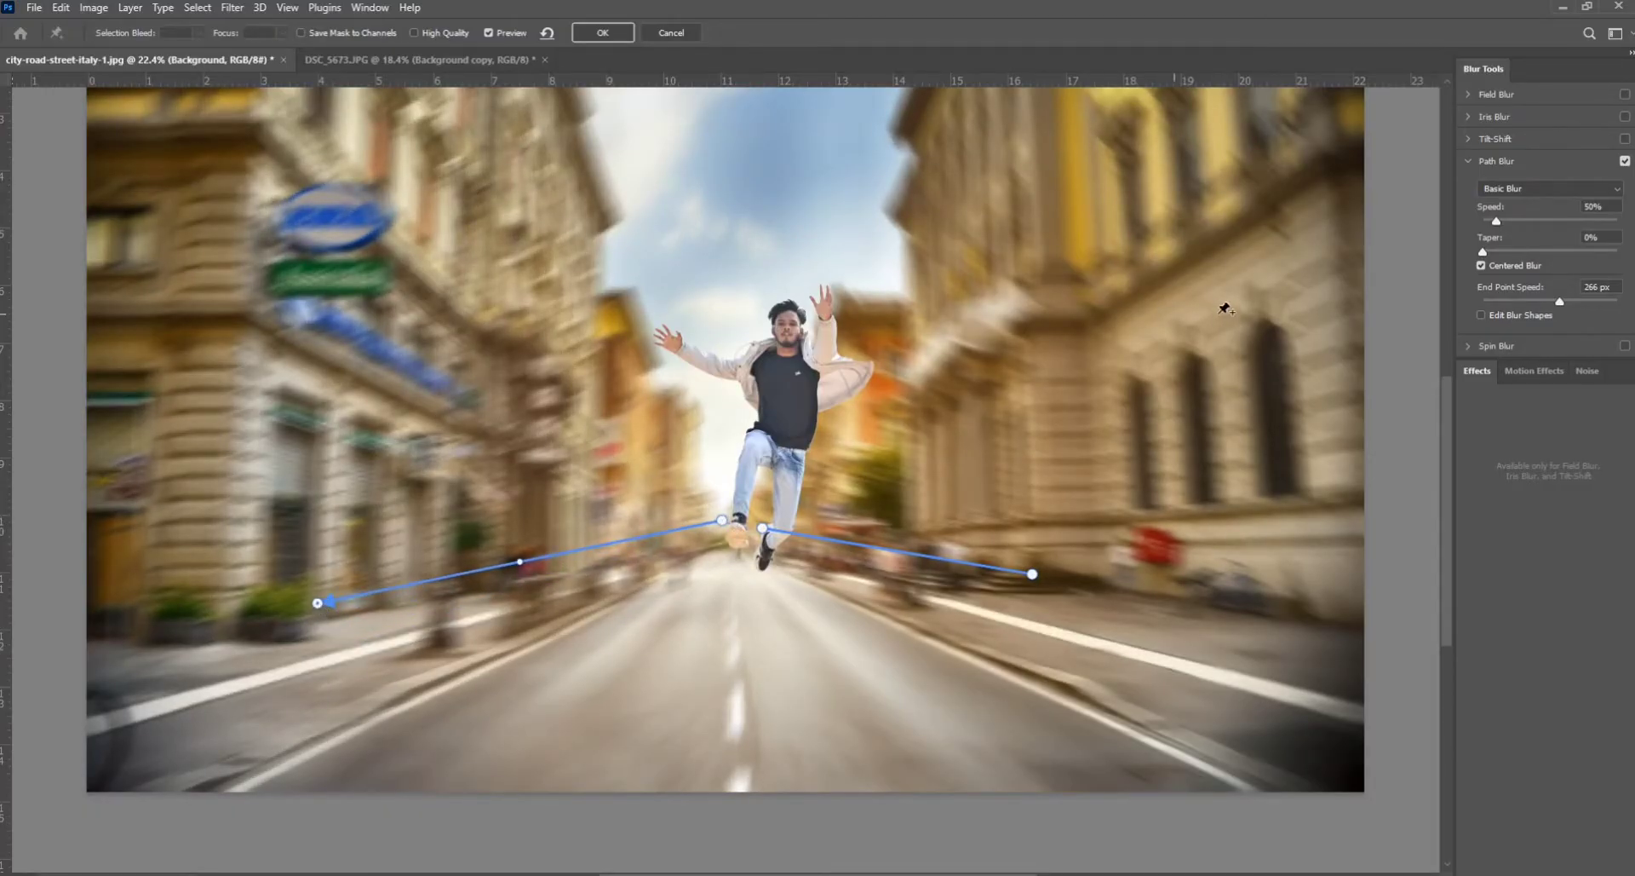
# Set Speed to 67% and Taper to 10%, and reposition the outer ends of both sidewalk paths, with the left one's End Point Speed at 0 px.
pyautogui.click(1511, 220)
pyautogui.moveTo(1510, 219); pyautogui.dragTo(1496, 253)
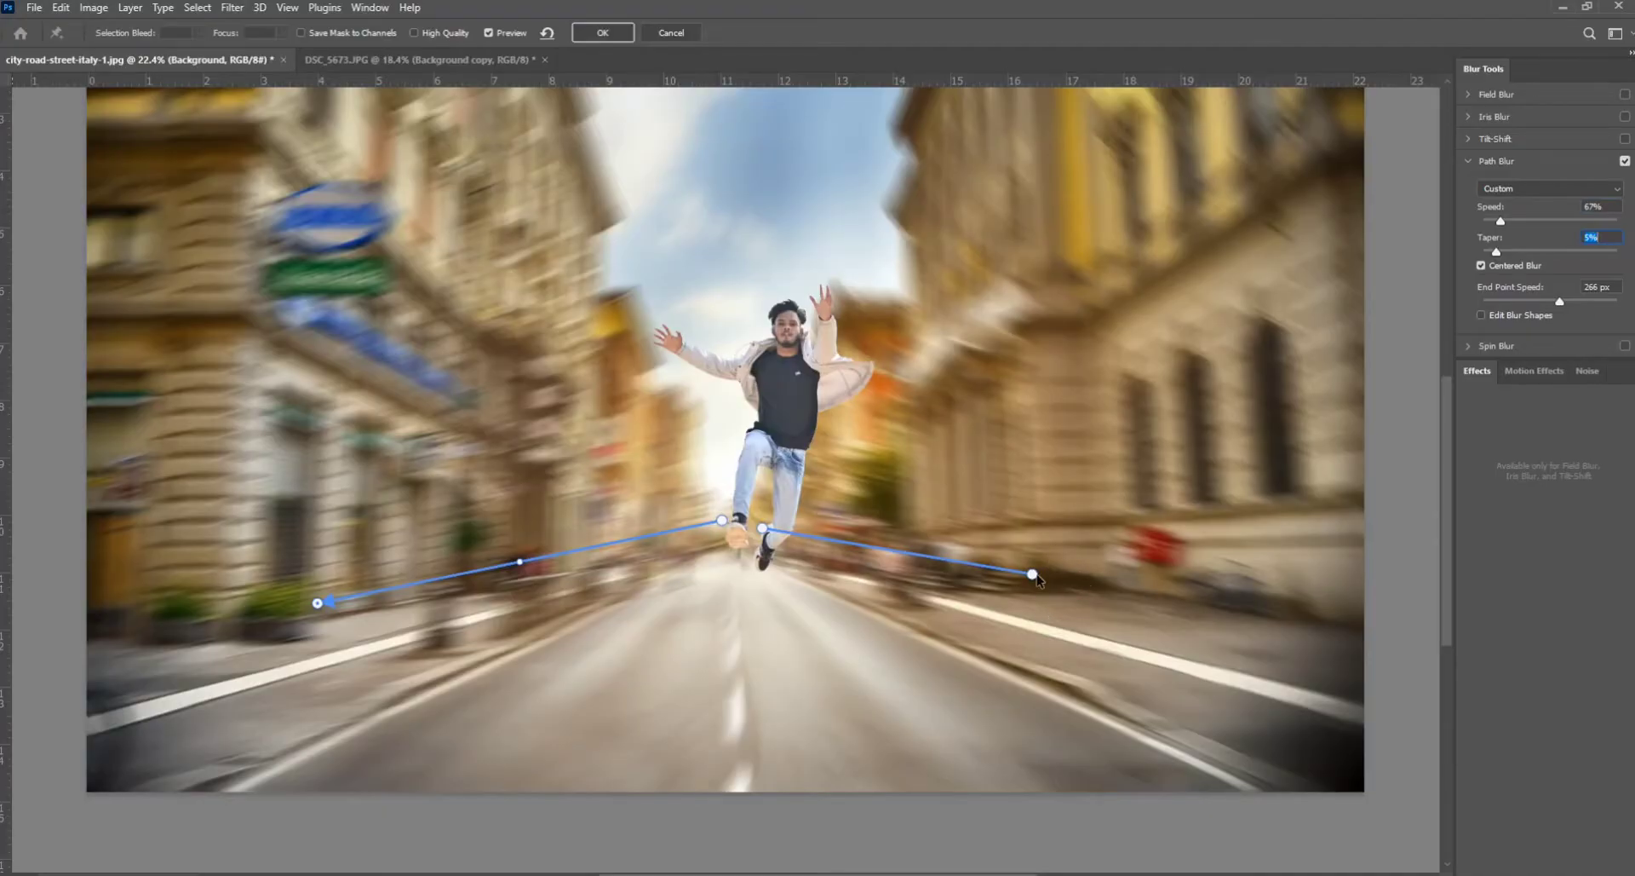
pyautogui.moveTo(1034, 576); pyautogui.dragTo(845, 606)
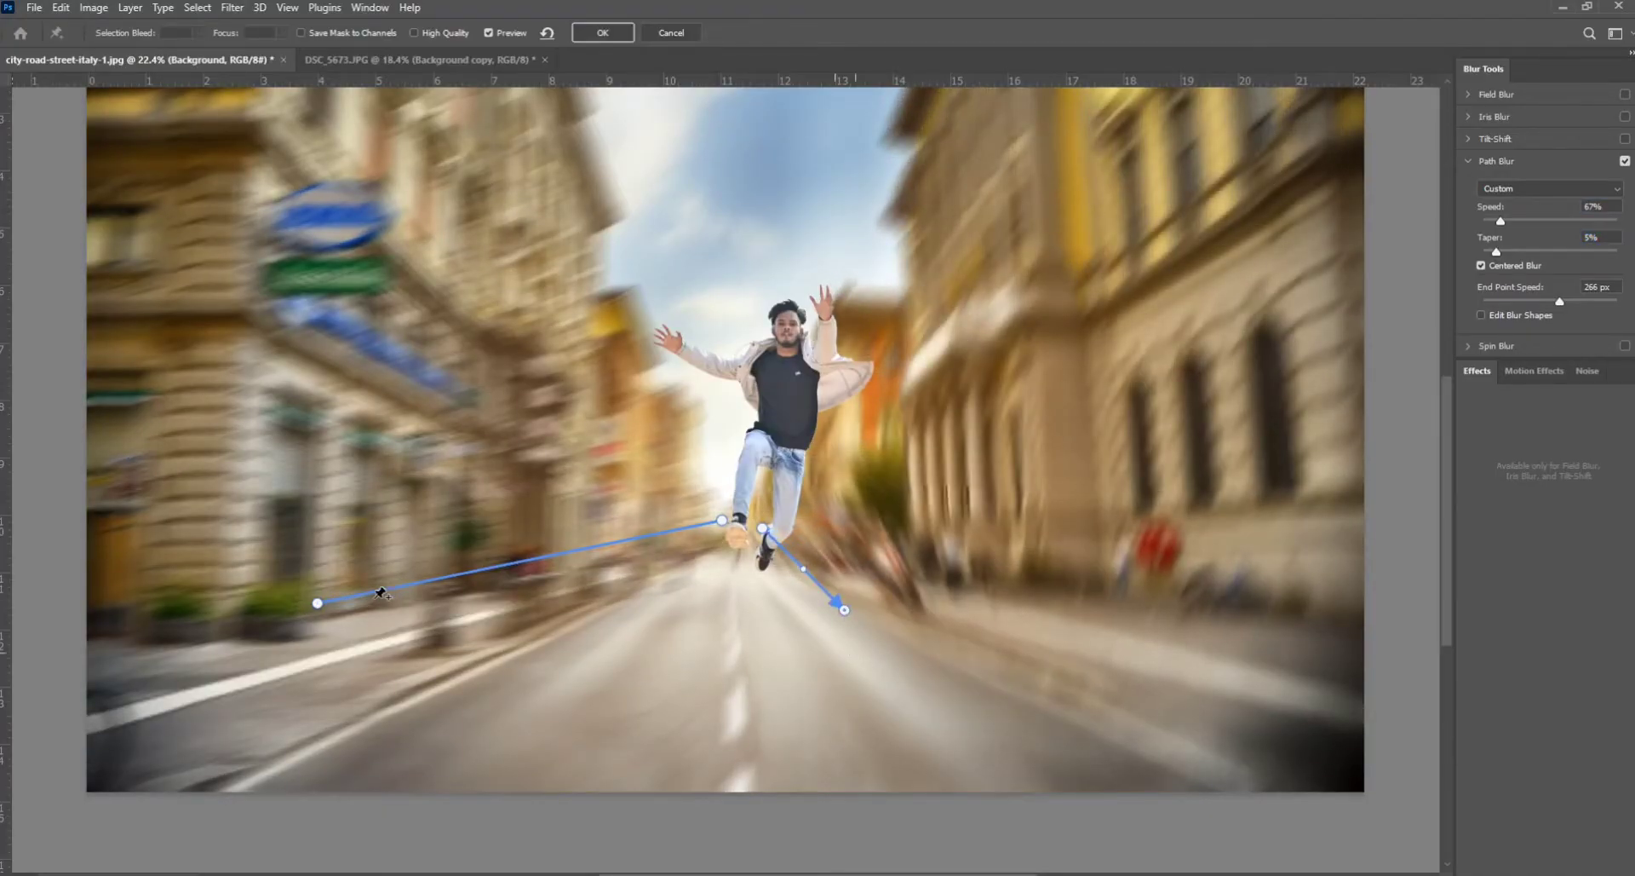
pyautogui.moveTo(316, 603); pyautogui.dragTo(638, 625)
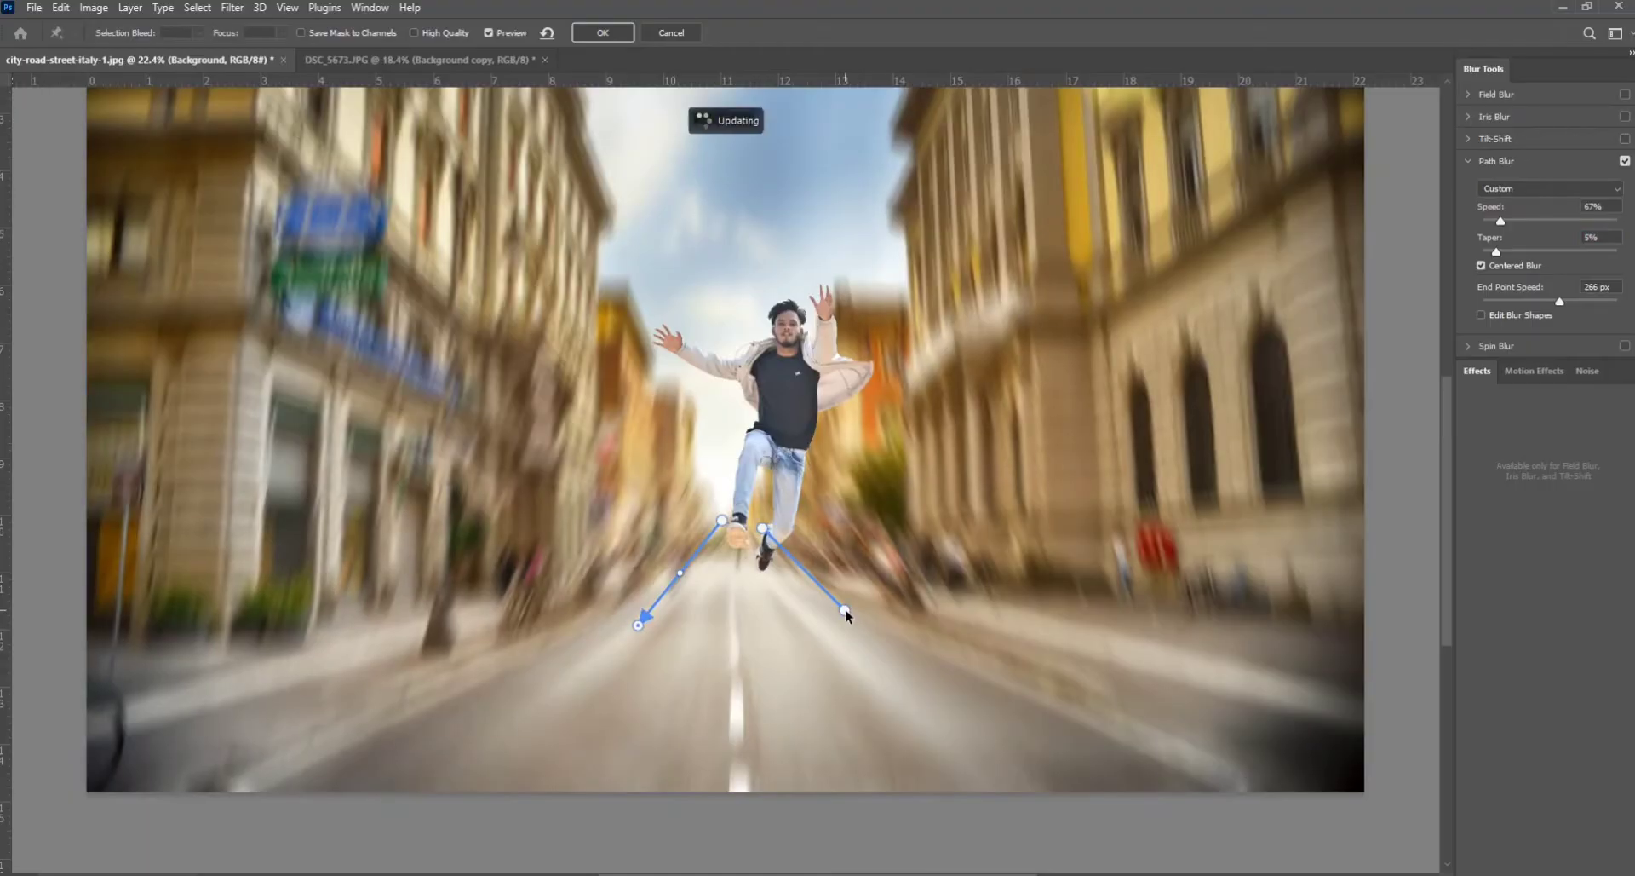
pyautogui.moveTo(844, 609); pyautogui.dragTo(1093, 591)
pyautogui.click(638, 628)
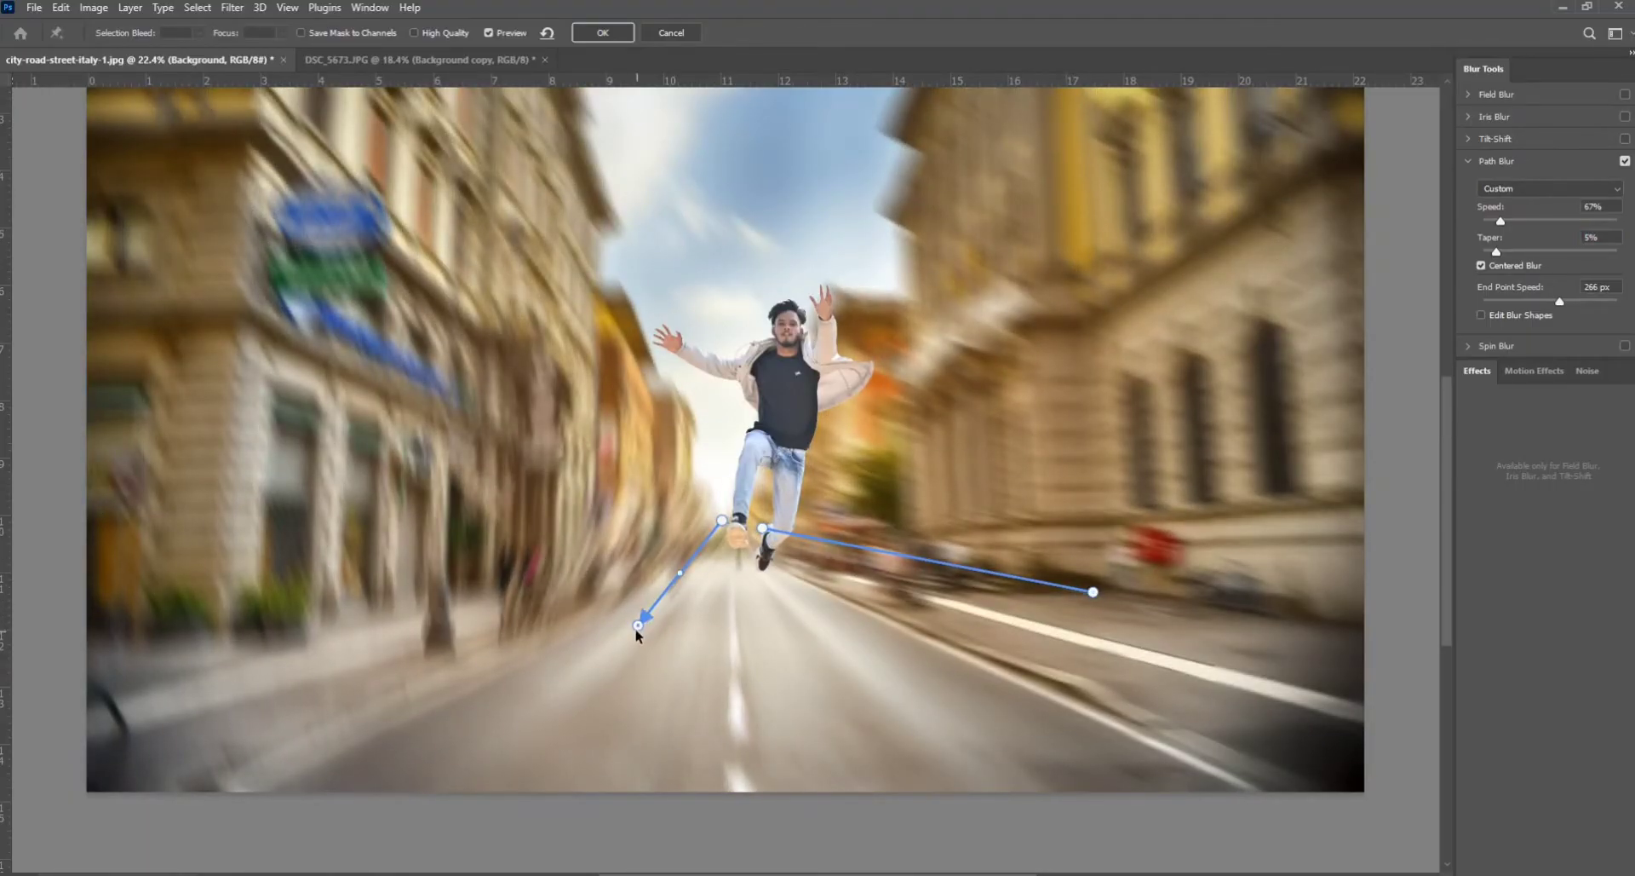
pyautogui.moveTo(638, 630); pyautogui.dragTo(395, 577)
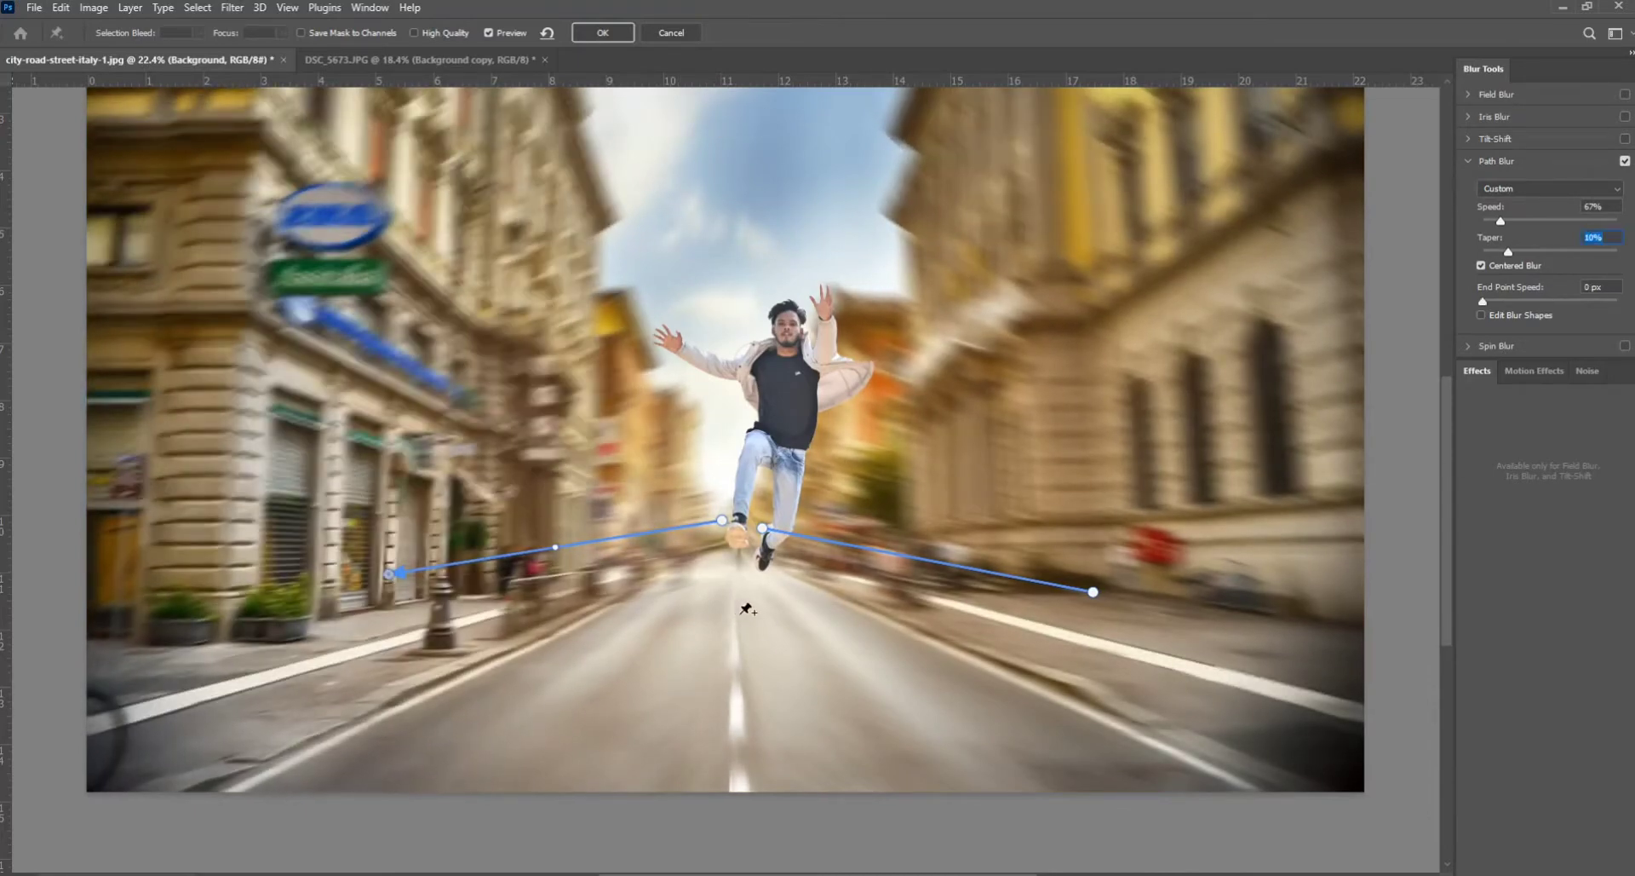
# Add blur paths down the road's centre line, along the left and right building facades, and up into the sky above the man.
pyautogui.moveTo(745, 589); pyautogui.dragTo(754, 773)
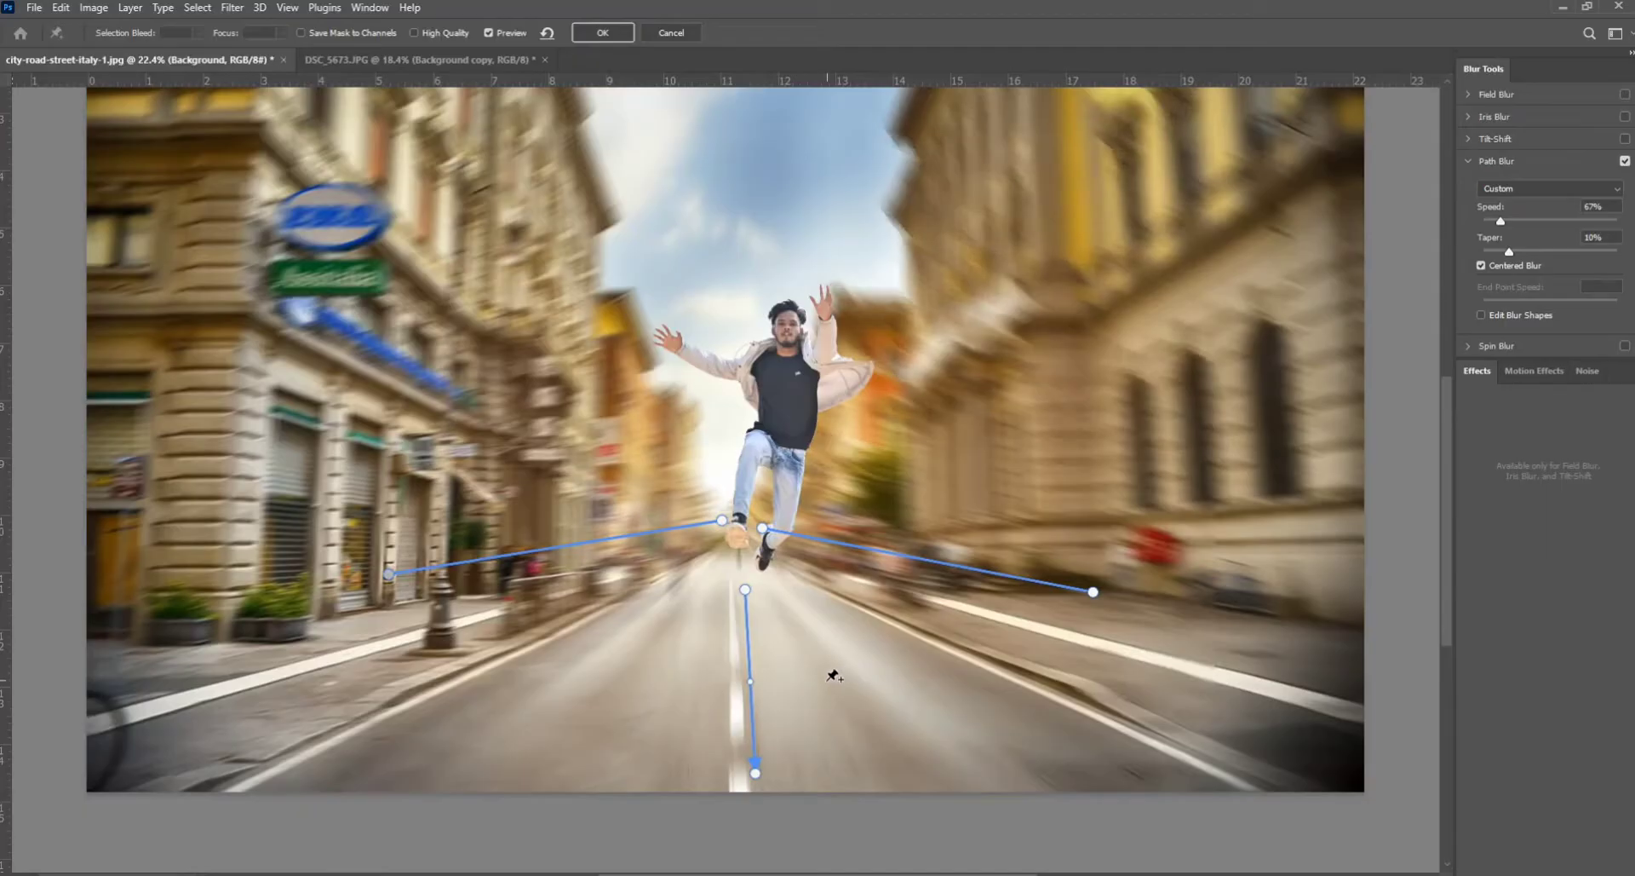
pyautogui.moveTo(745, 588); pyautogui.dragTo(737, 532)
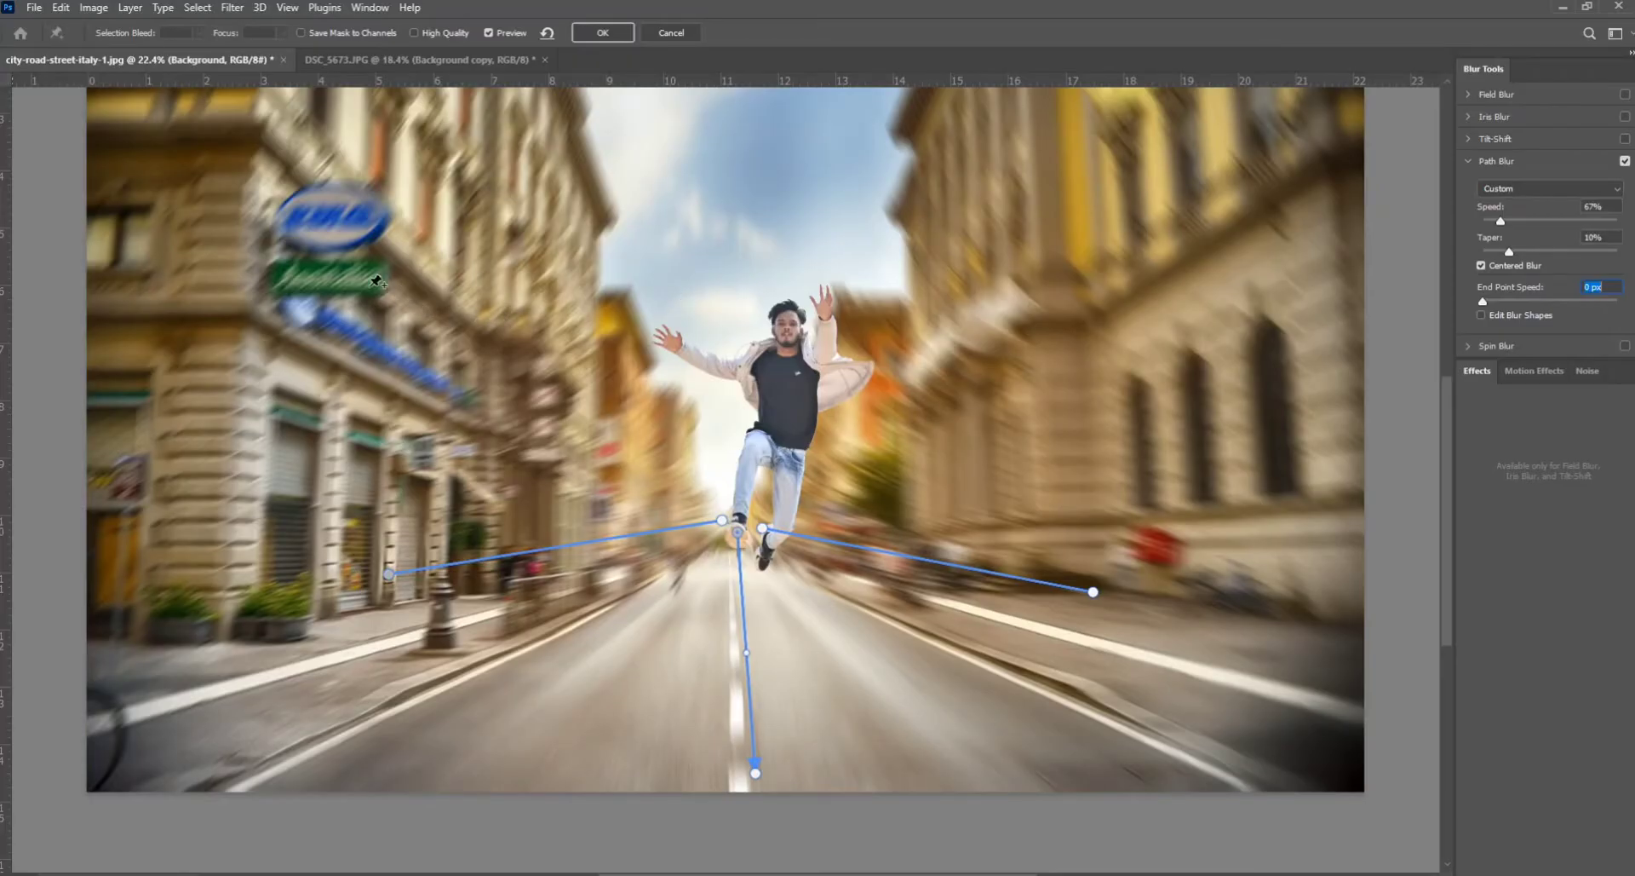
pyautogui.moveTo(371, 287)
pyautogui.mouseDown()
pyautogui.moveTo(707, 434)
pyautogui.moveTo(713, 461)
pyautogui.mouseUp()
pyautogui.moveTo(369, 287); pyautogui.dragTo(219, 326)
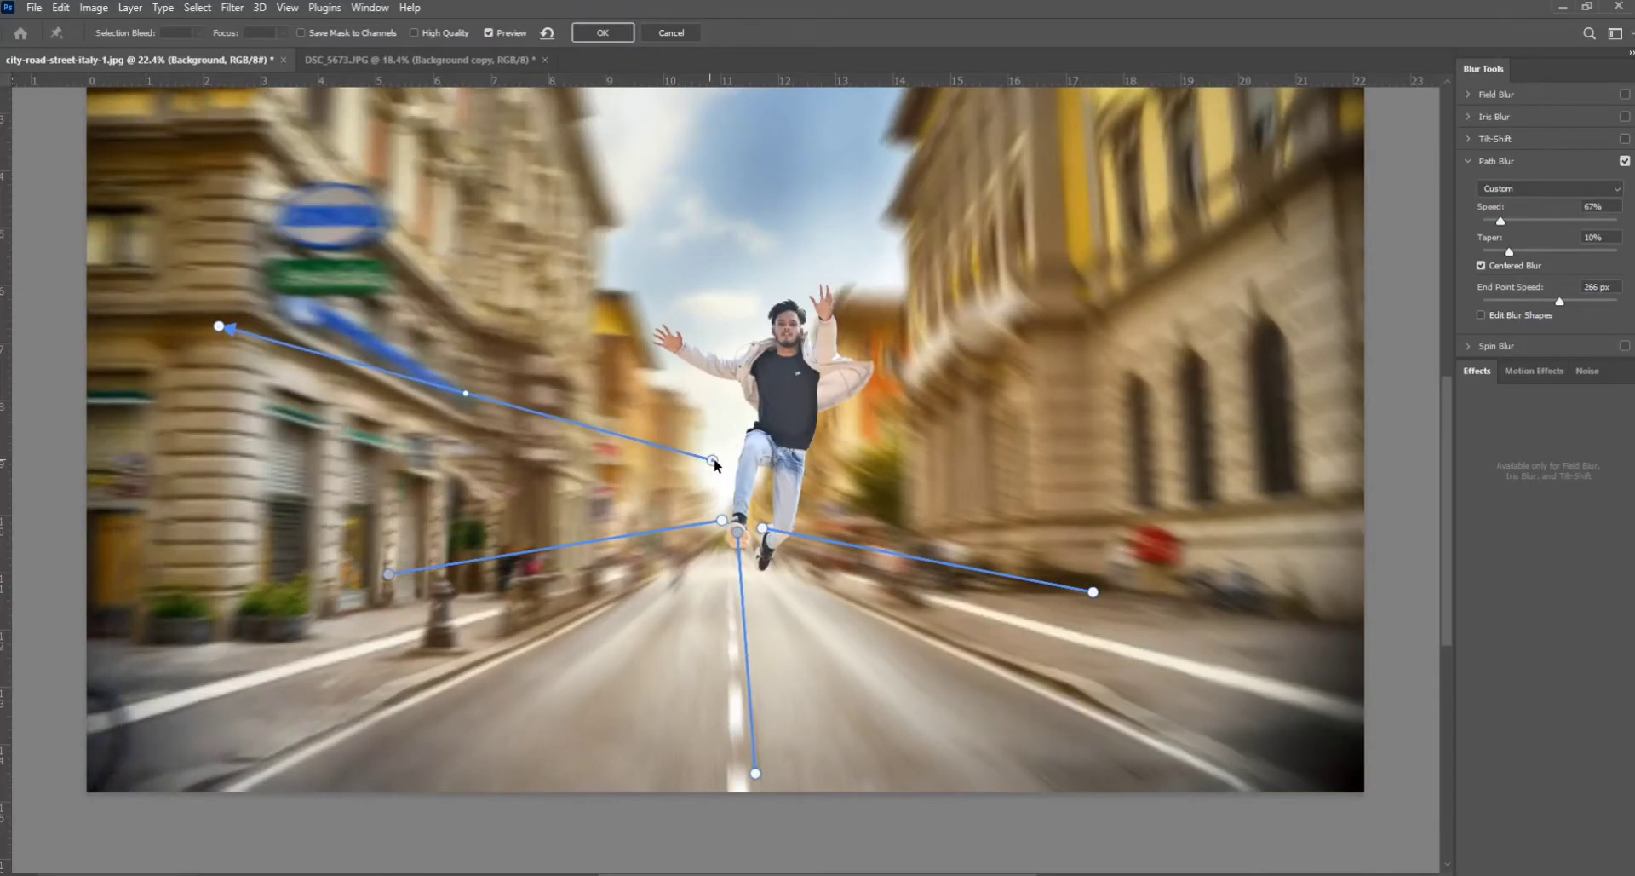
pyautogui.moveTo(853, 416); pyautogui.dragTo(1160, 216)
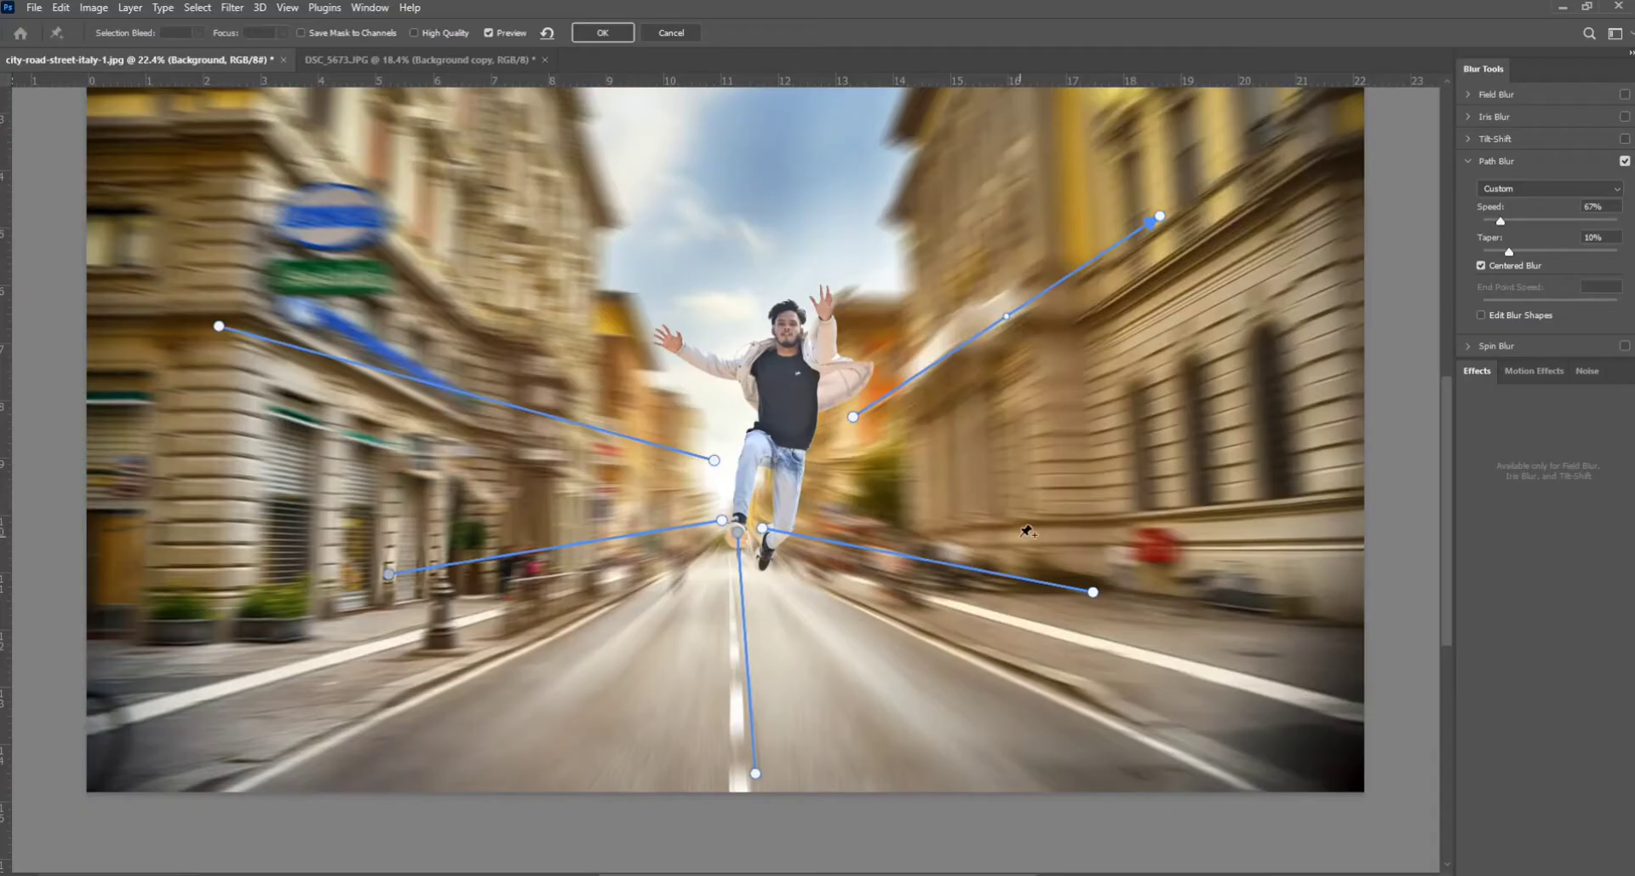
pyautogui.moveTo(749, 333)
pyautogui.mouseDown()
pyautogui.moveTo(756, 248)
pyautogui.moveTo(825, 190)
pyautogui.moveTo(819, 213)
pyautogui.mouseUp()
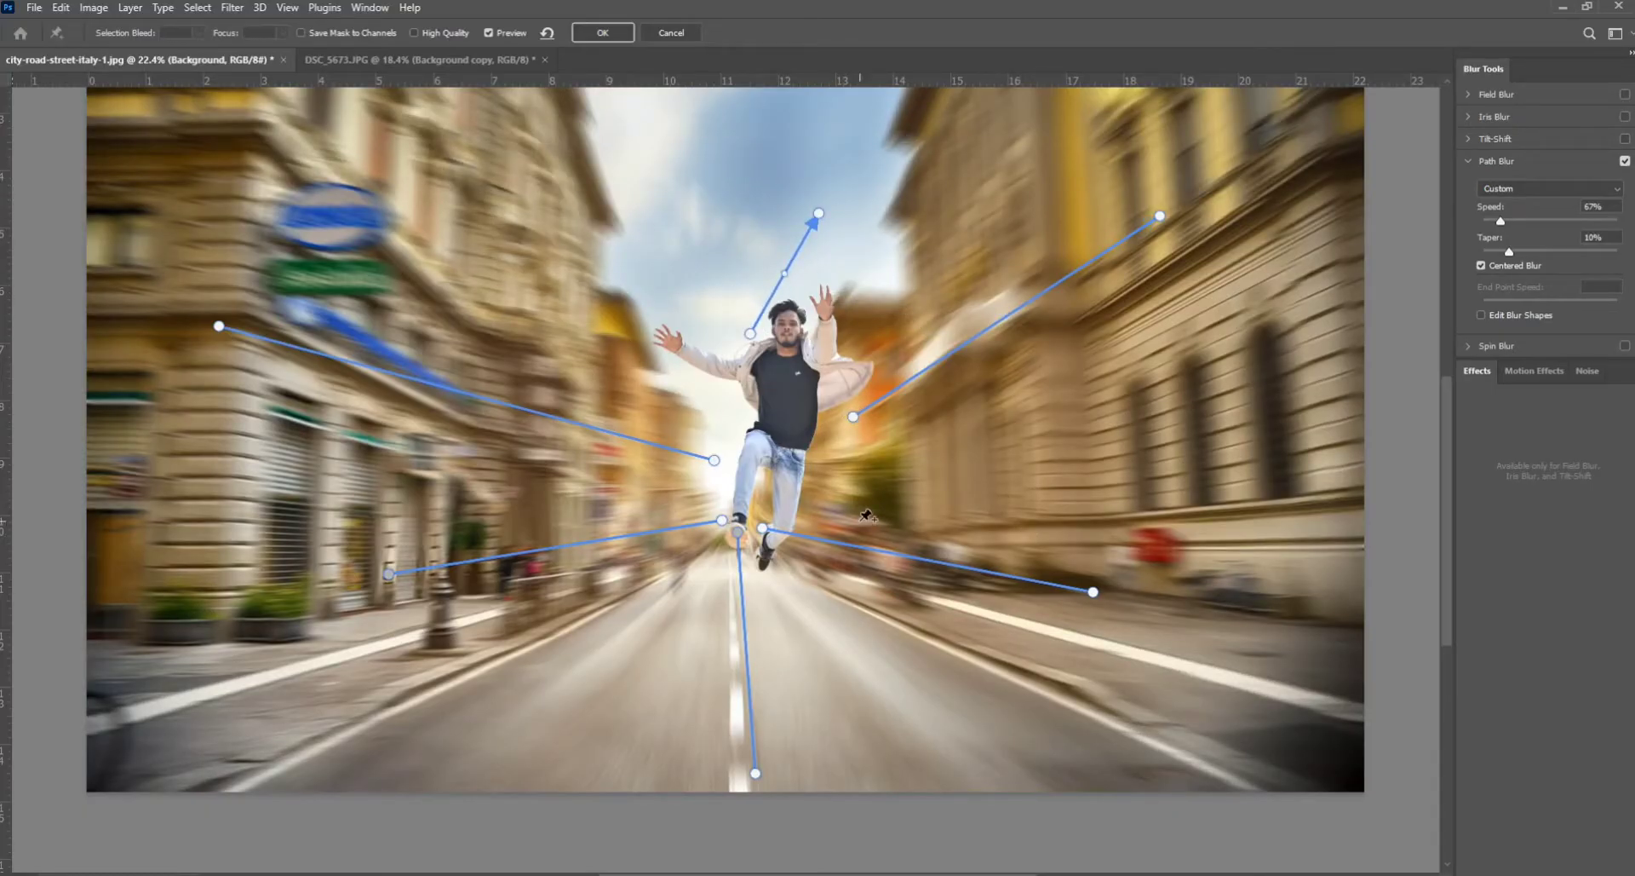
# Set the Path Blur Speed to 45%, lower the outer end of the right facade path, and apply the filter.
pyautogui.moveTo(1494, 224); pyautogui.dragTo(1489, 223)
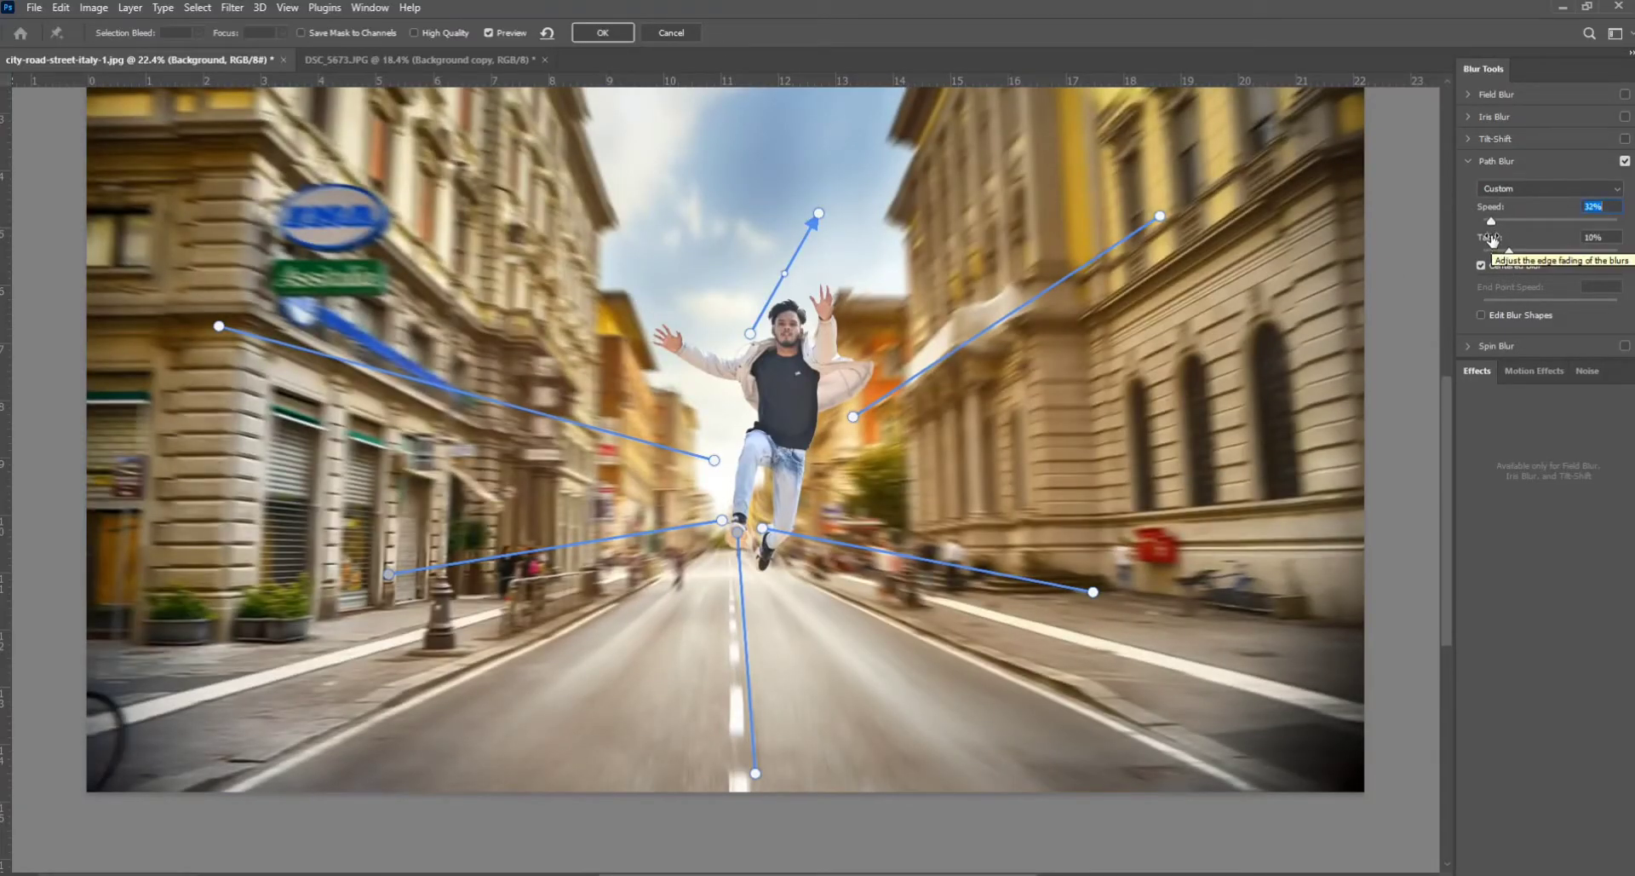
pyautogui.moveTo(1491, 220); pyautogui.dragTo(1495, 218)
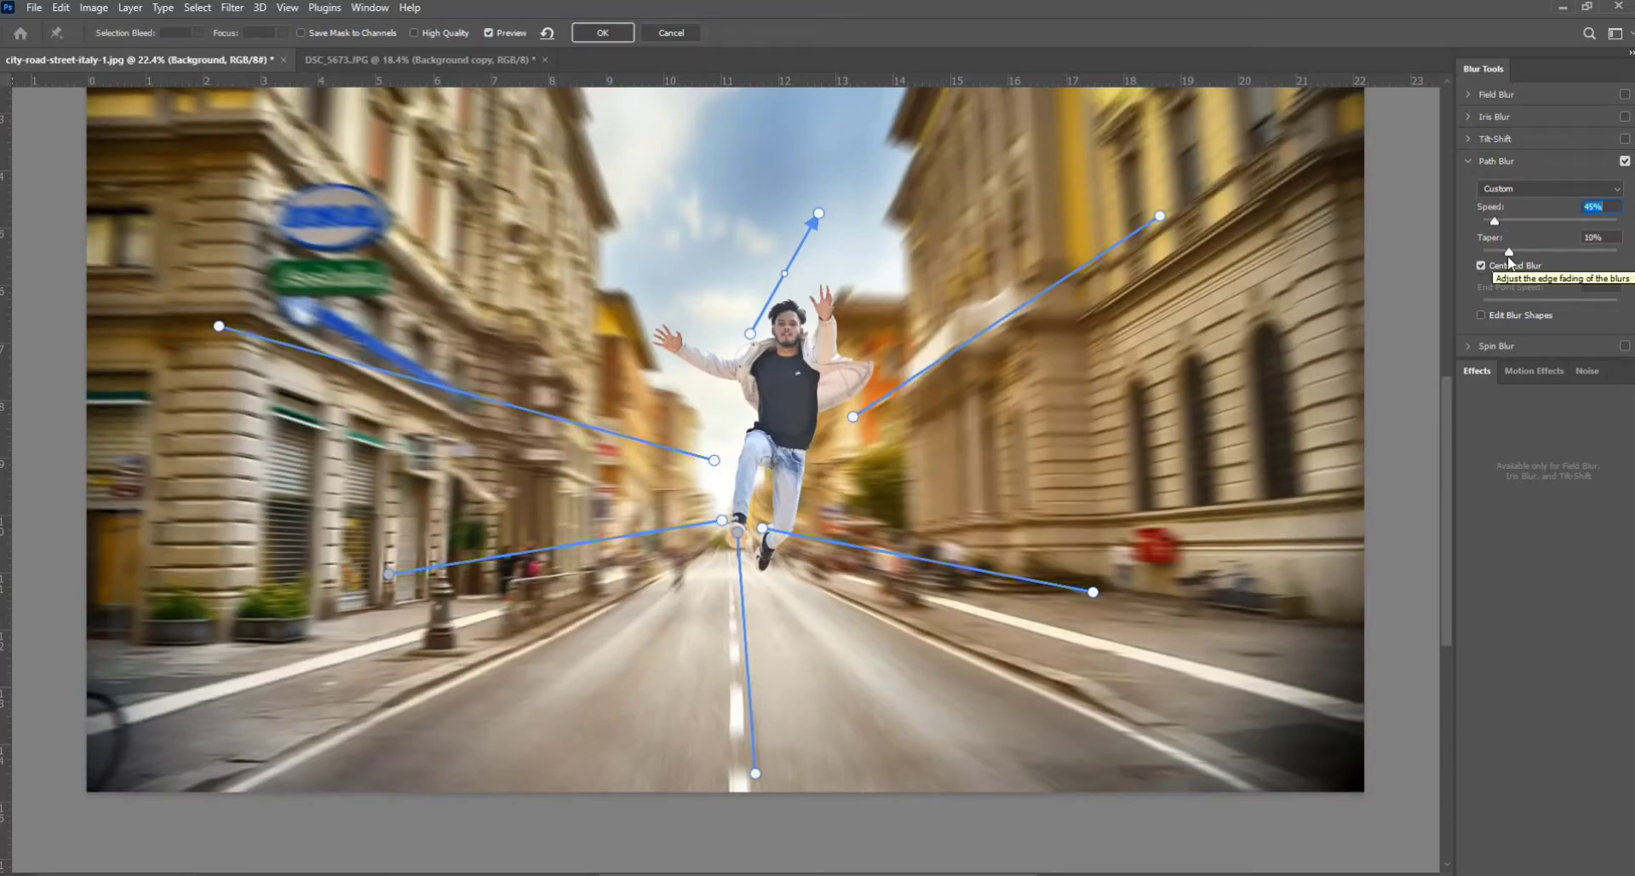
pyautogui.moveTo(1162, 218); pyautogui.dragTo(1186, 265)
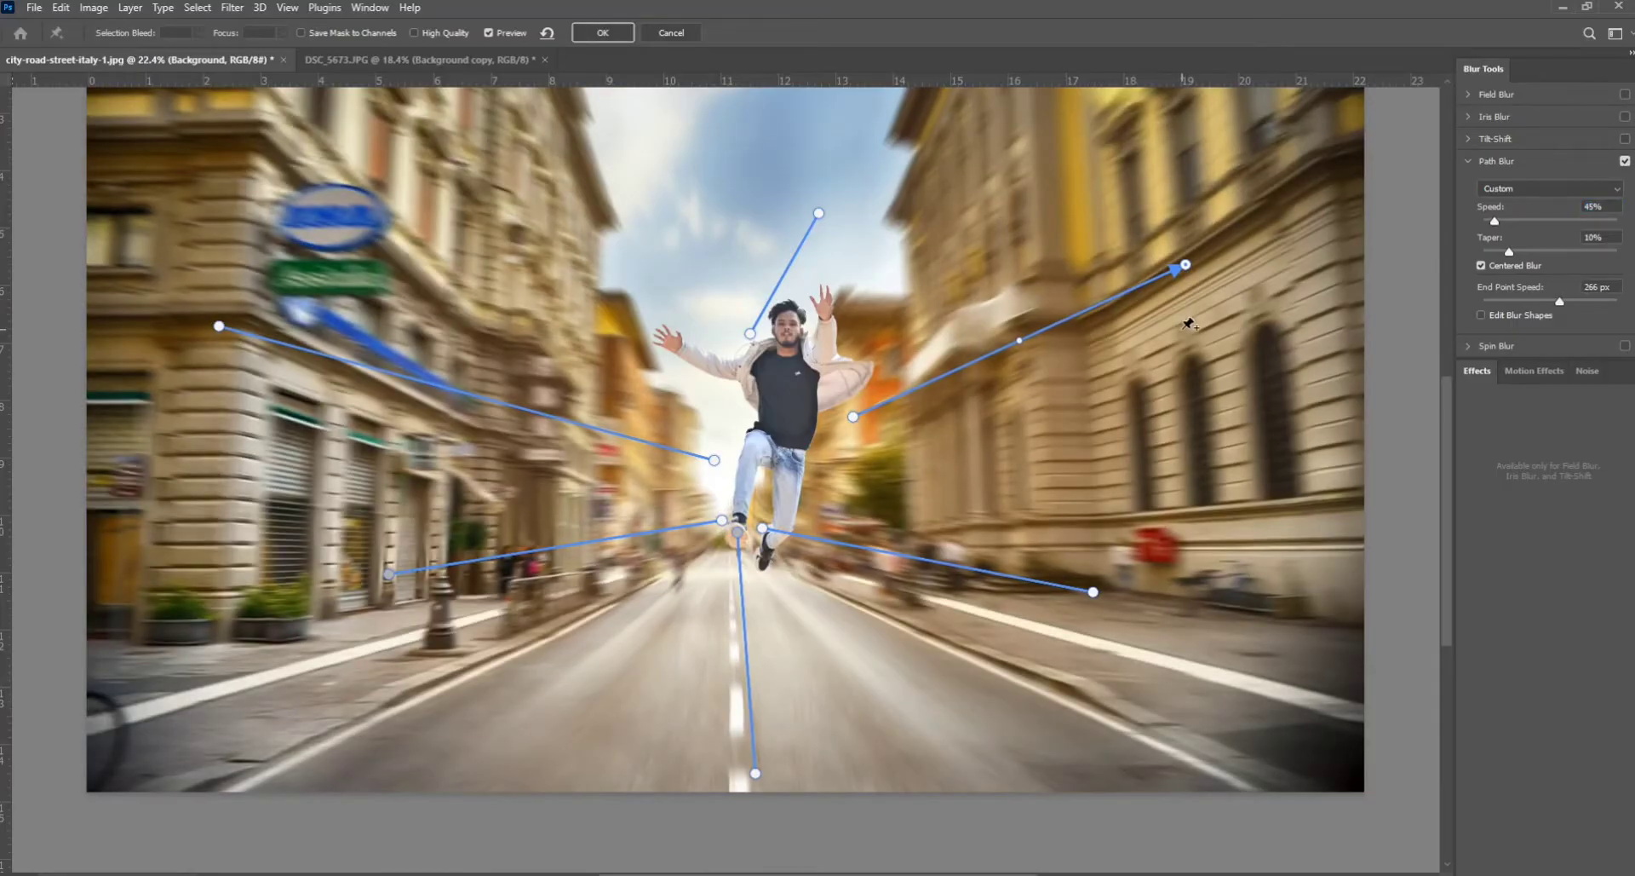
pyautogui.click(600, 32)
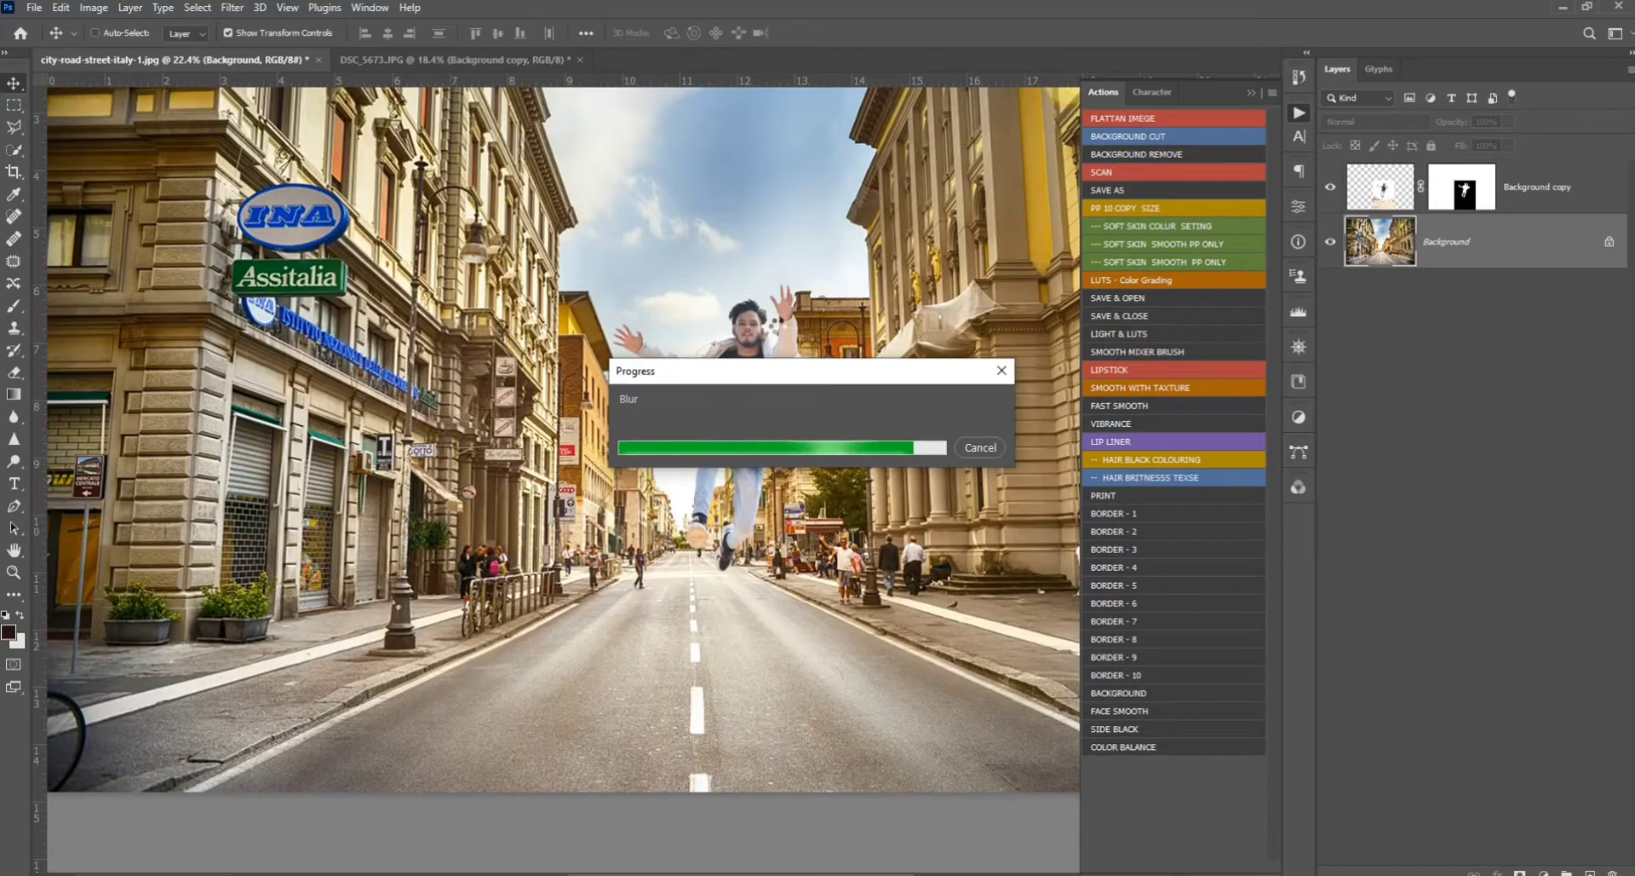
# Open the Camera Raw filter on the blurred Background layer and adjust its Basic tonal settings.
pyautogui.click(233, 7)
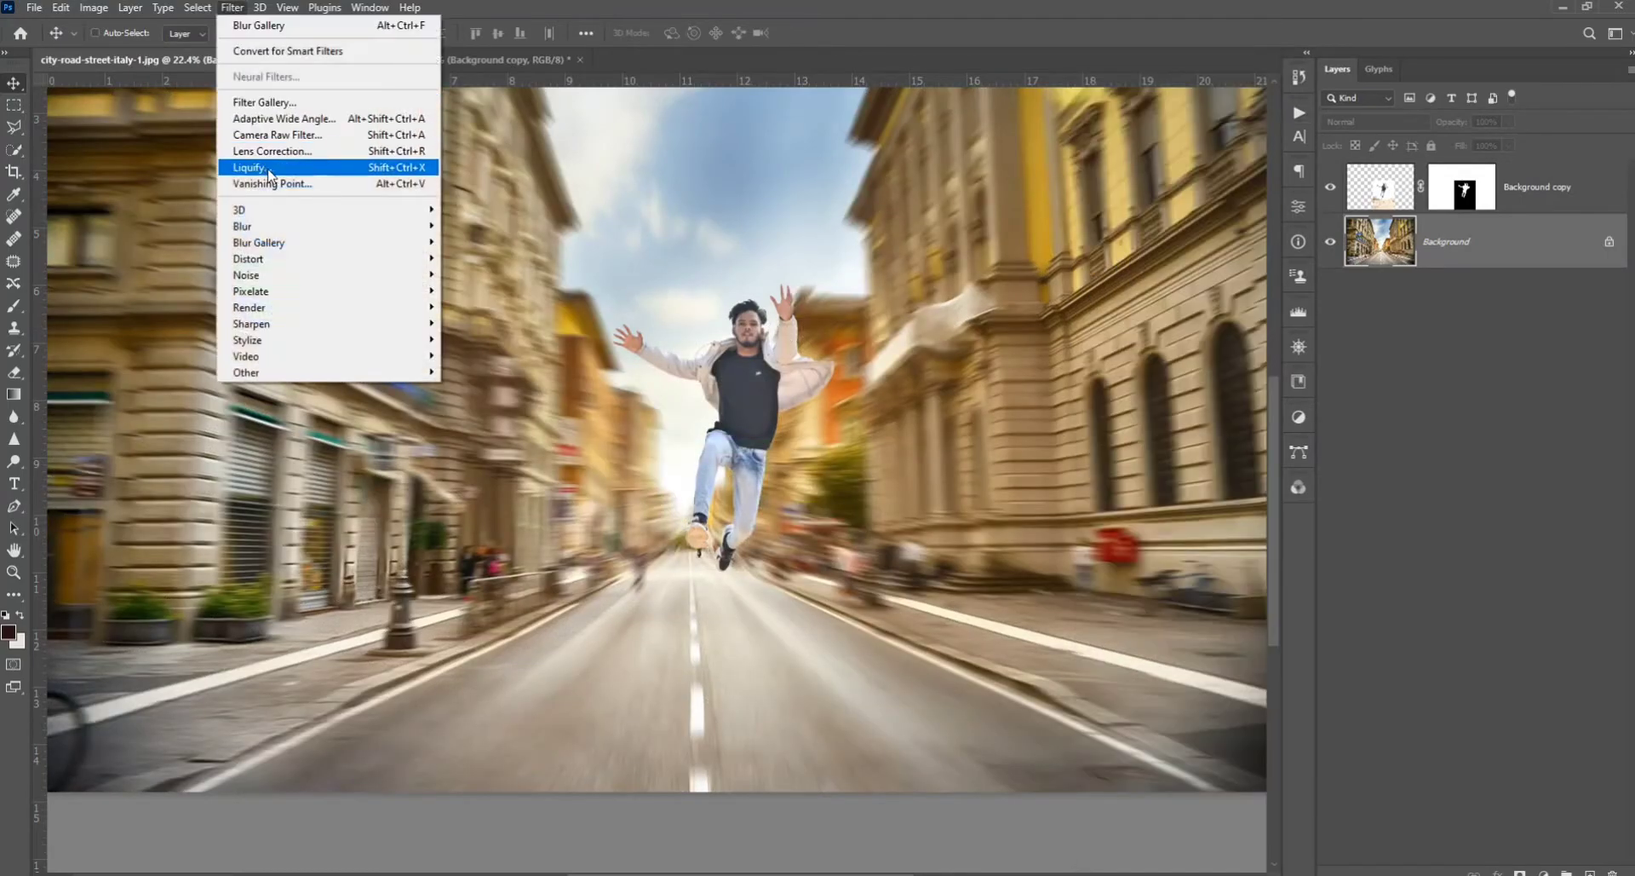
pyautogui.click(281, 136)
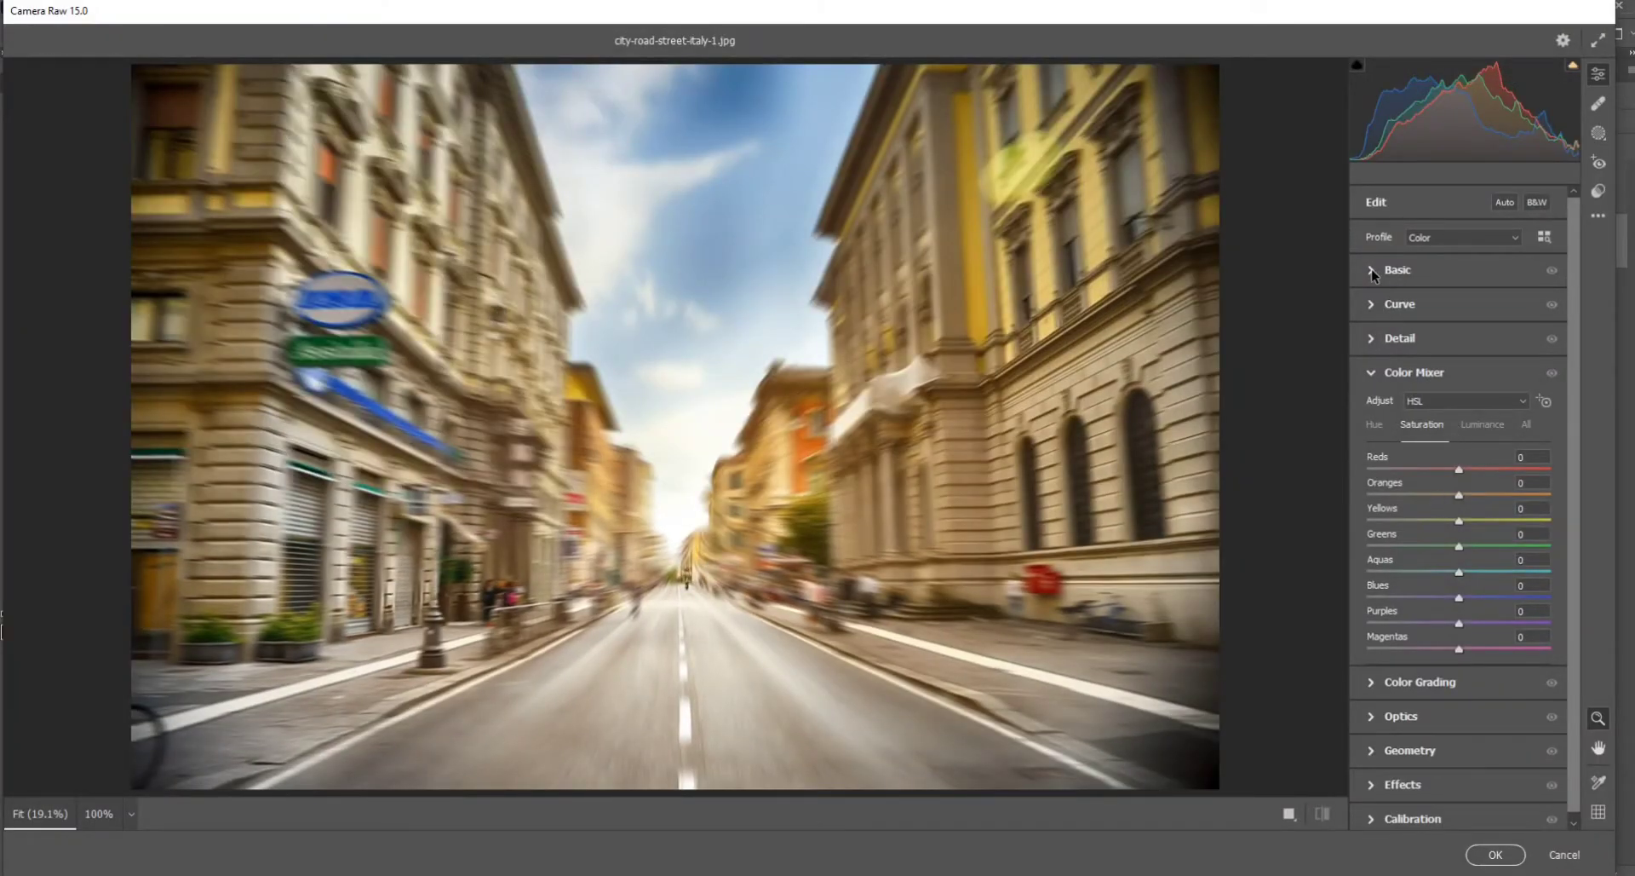
pyautogui.click(1373, 271)
pyautogui.moveTo(1460, 407); pyautogui.dragTo(1468, 585)
pyautogui.moveTo(1460, 670); pyautogui.dragTo(1466, 697)
pyautogui.click(1382, 797)
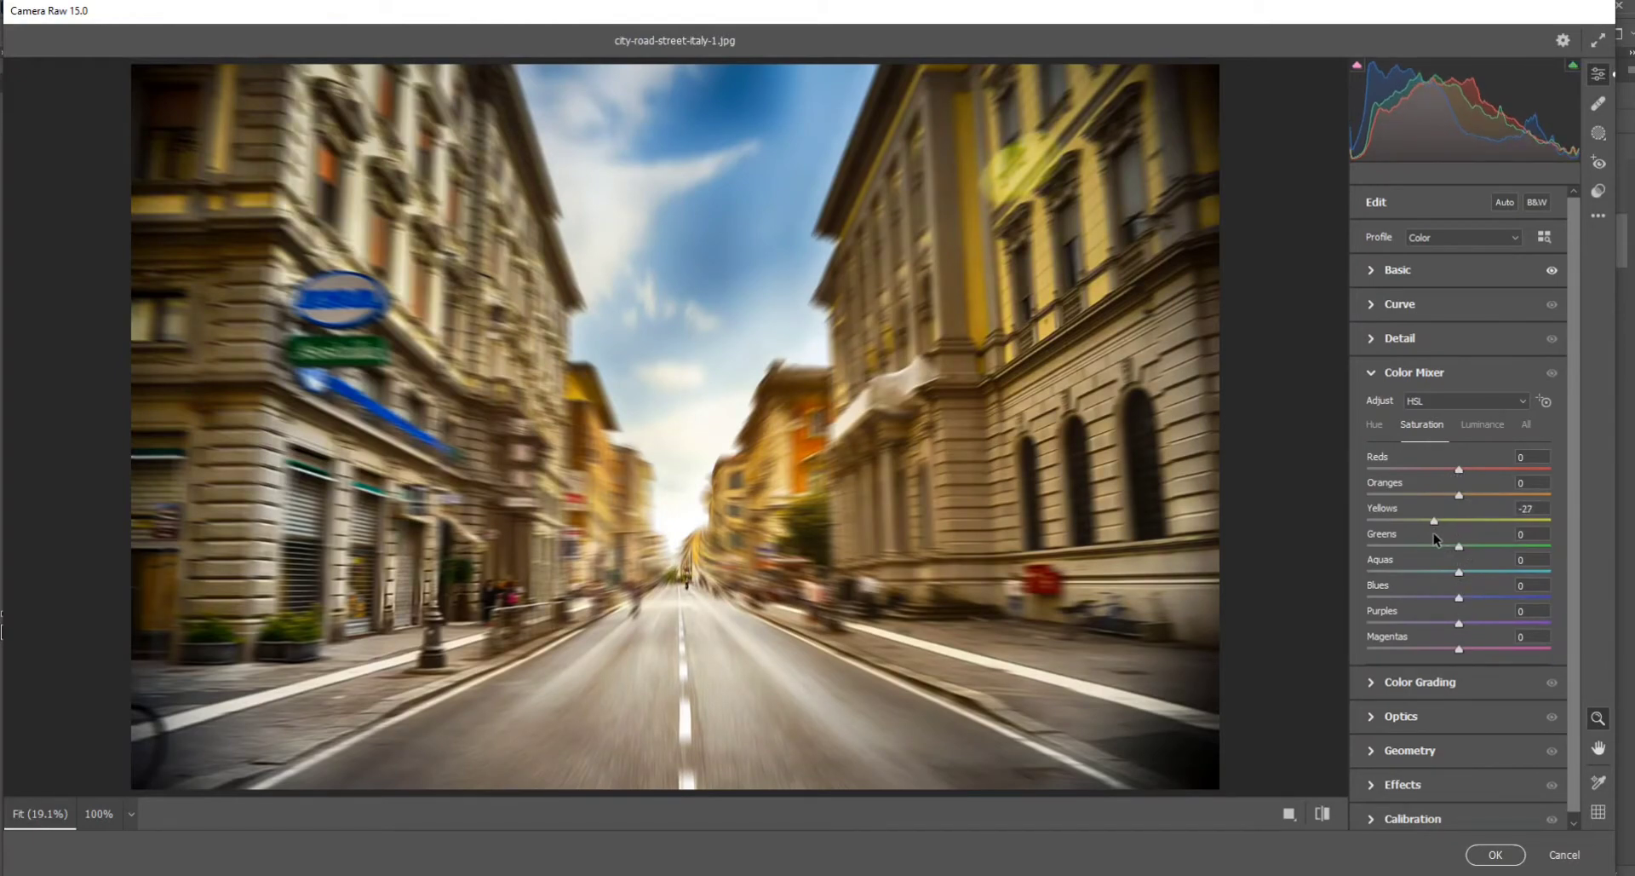
# Set the Color Mixer saturation to Oranges +10, Yellows +23 and Greens +23, and adjust the remaining blue to magenta tones.
pyautogui.moveTo(1433, 533); pyautogui.dragTo(1477, 553)
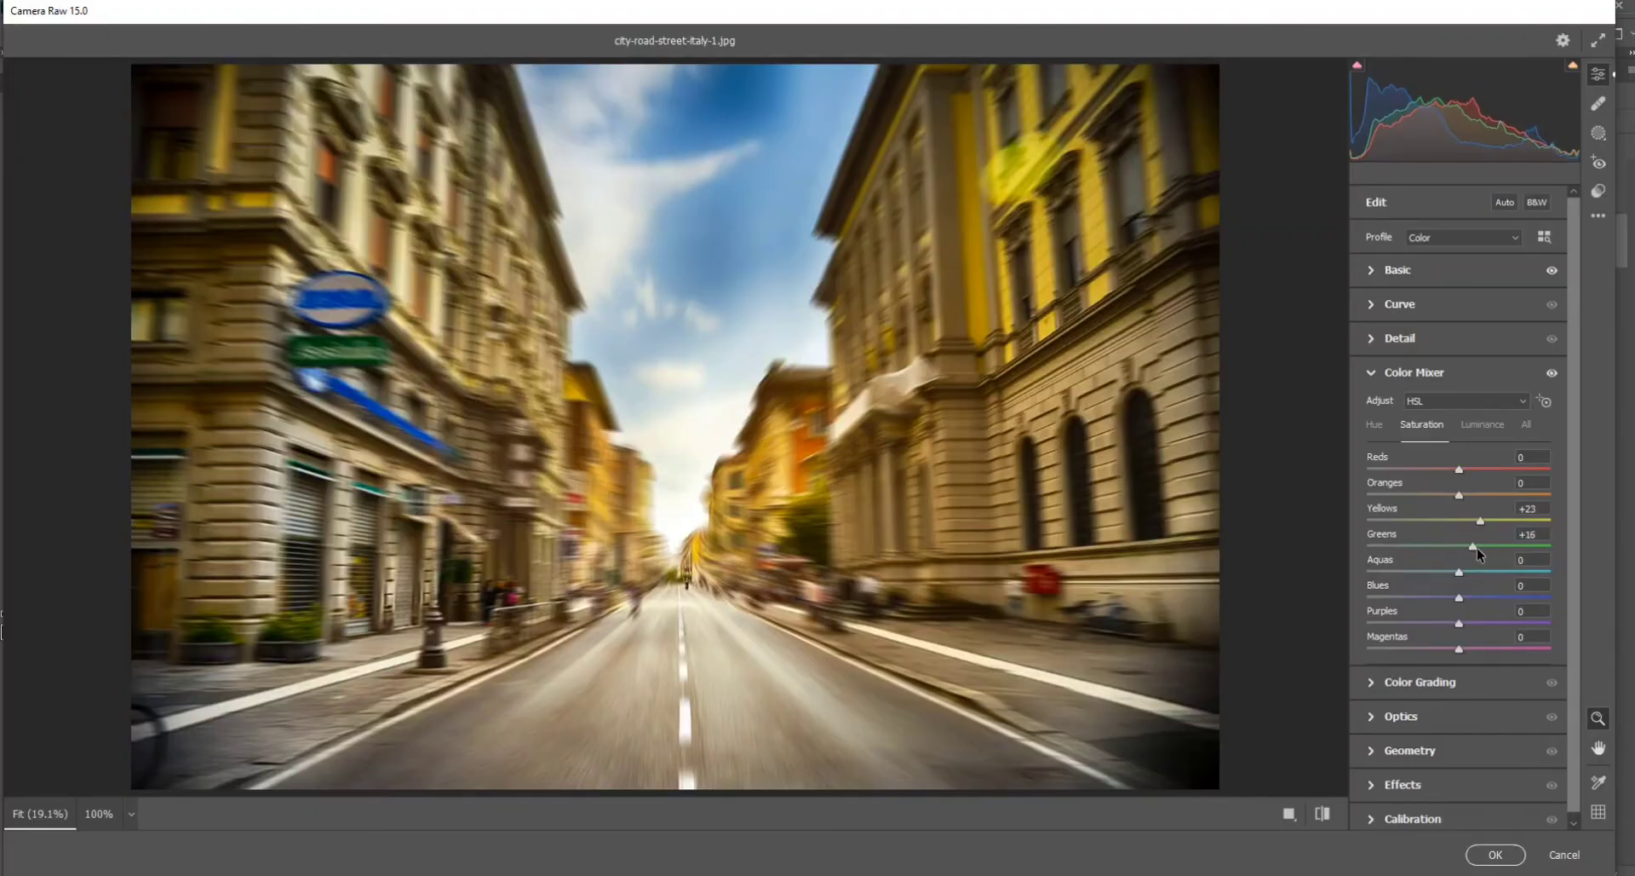
pyautogui.moveTo(1460, 495); pyautogui.dragTo(1468, 496)
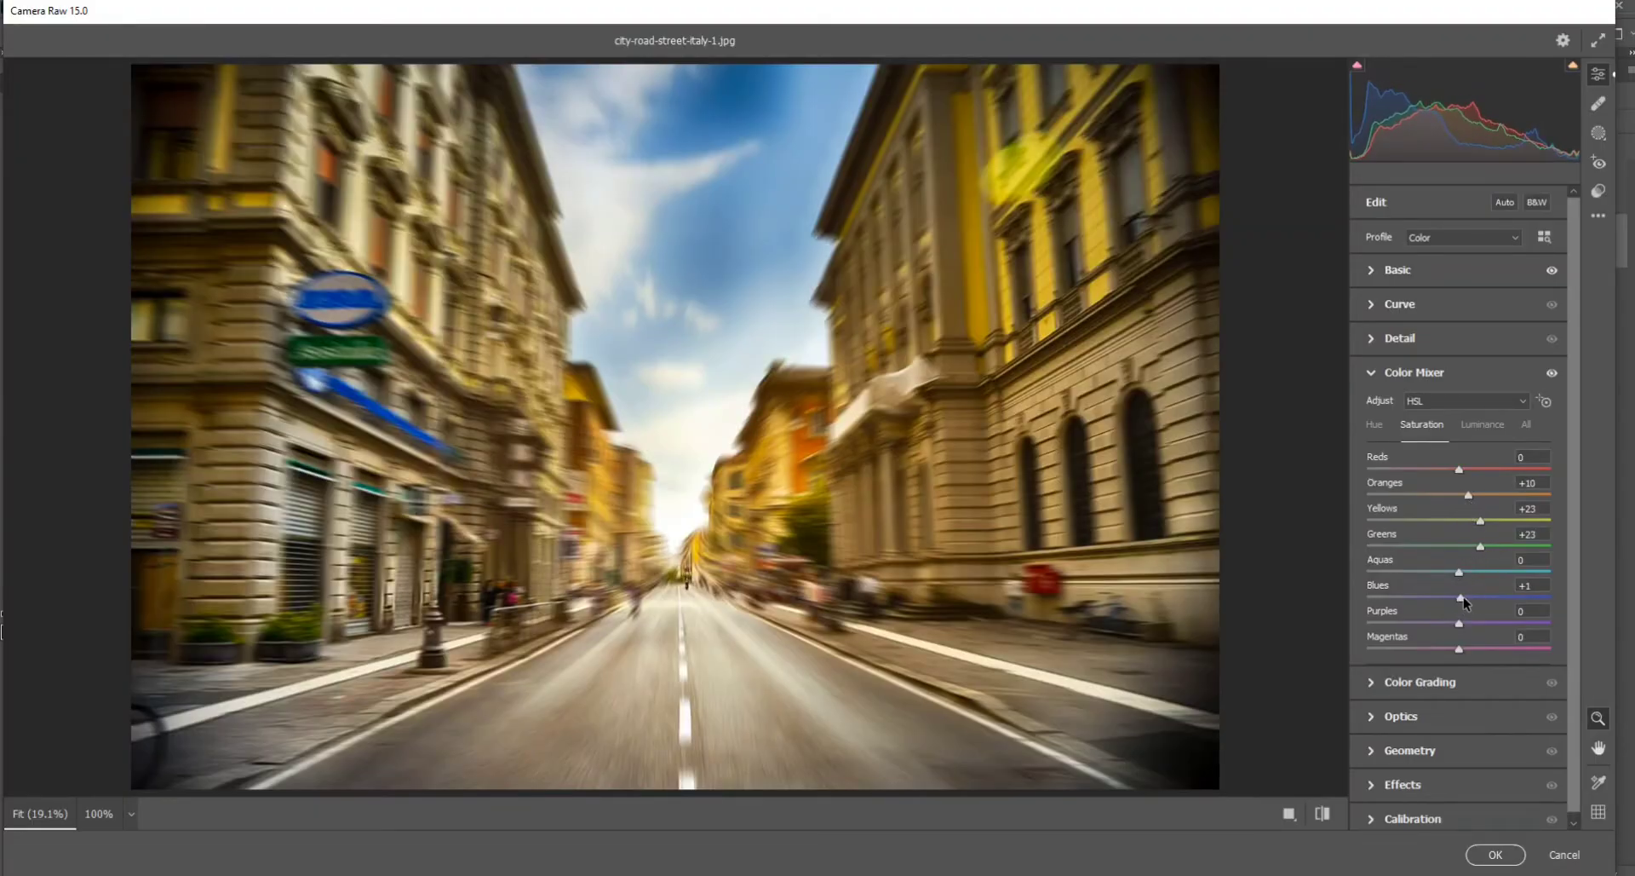
pyautogui.moveTo(1464, 601); pyautogui.dragTo(1470, 650)
# In Color Grading, lower the luminance of the midtones and shadows slightly and raise that of the highlights.
pyautogui.click(1431, 682)
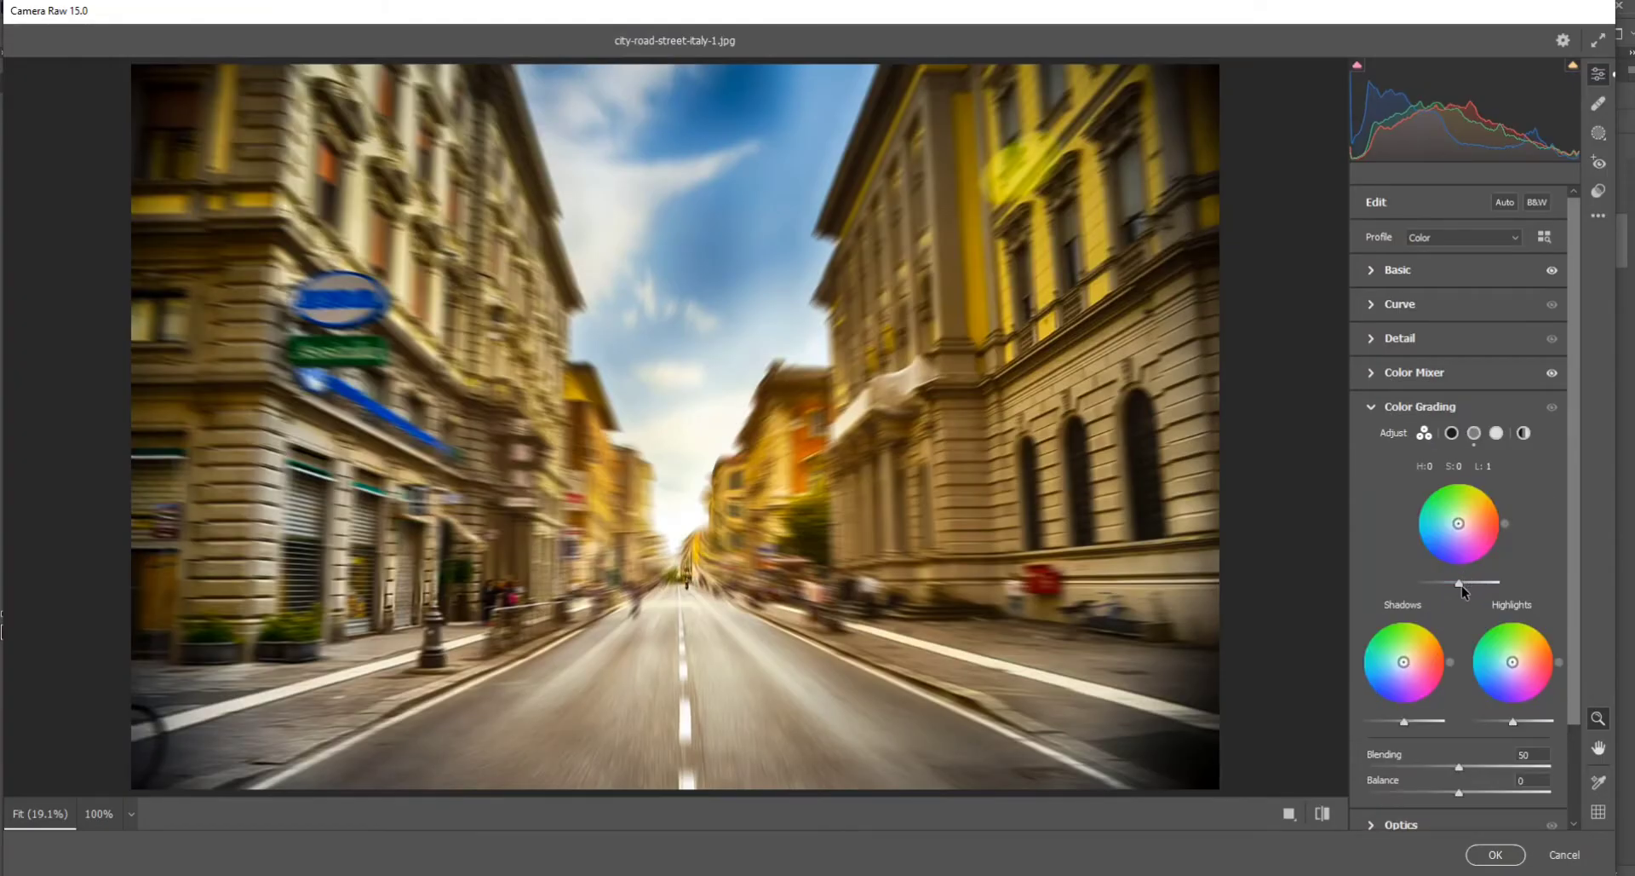
pyautogui.moveTo(1462, 587); pyautogui.dragTo(1449, 586)
pyautogui.moveTo(1404, 722)
pyautogui.mouseDown()
pyautogui.moveTo(1426, 725)
pyautogui.moveTo(1400, 723)
pyautogui.mouseUp()
pyautogui.moveTo(1513, 723); pyautogui.dragTo(1530, 725)
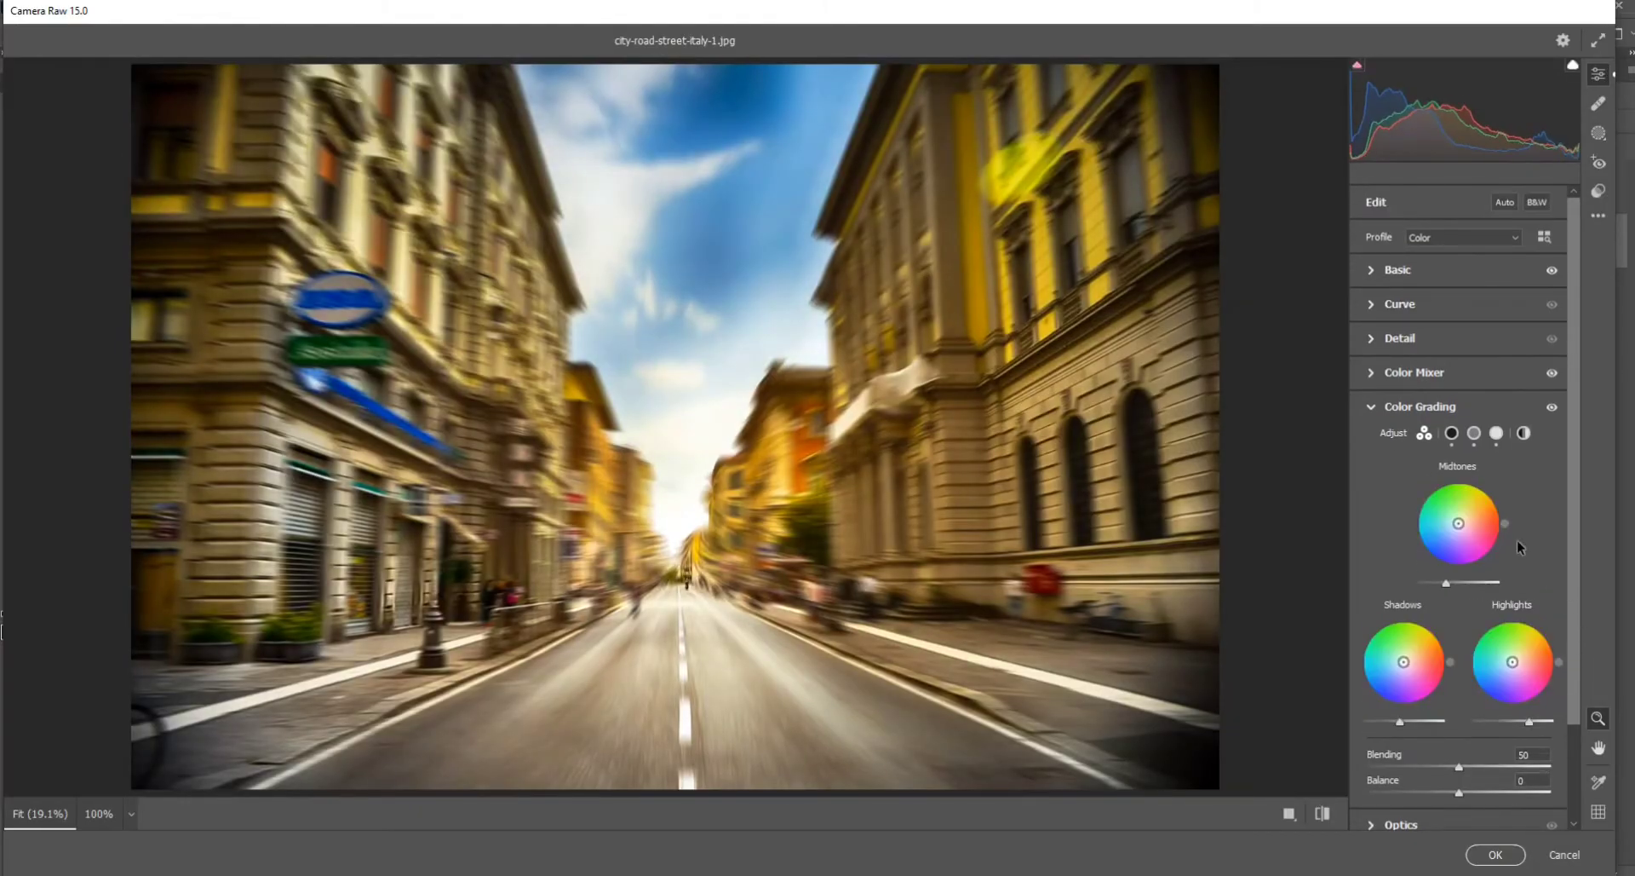
# Set the Optics Vignette to -56 and the Effects Vignetting to +1, and apply the Camera Raw filter.
pyautogui.click(1372, 418)
pyautogui.click(1373, 445)
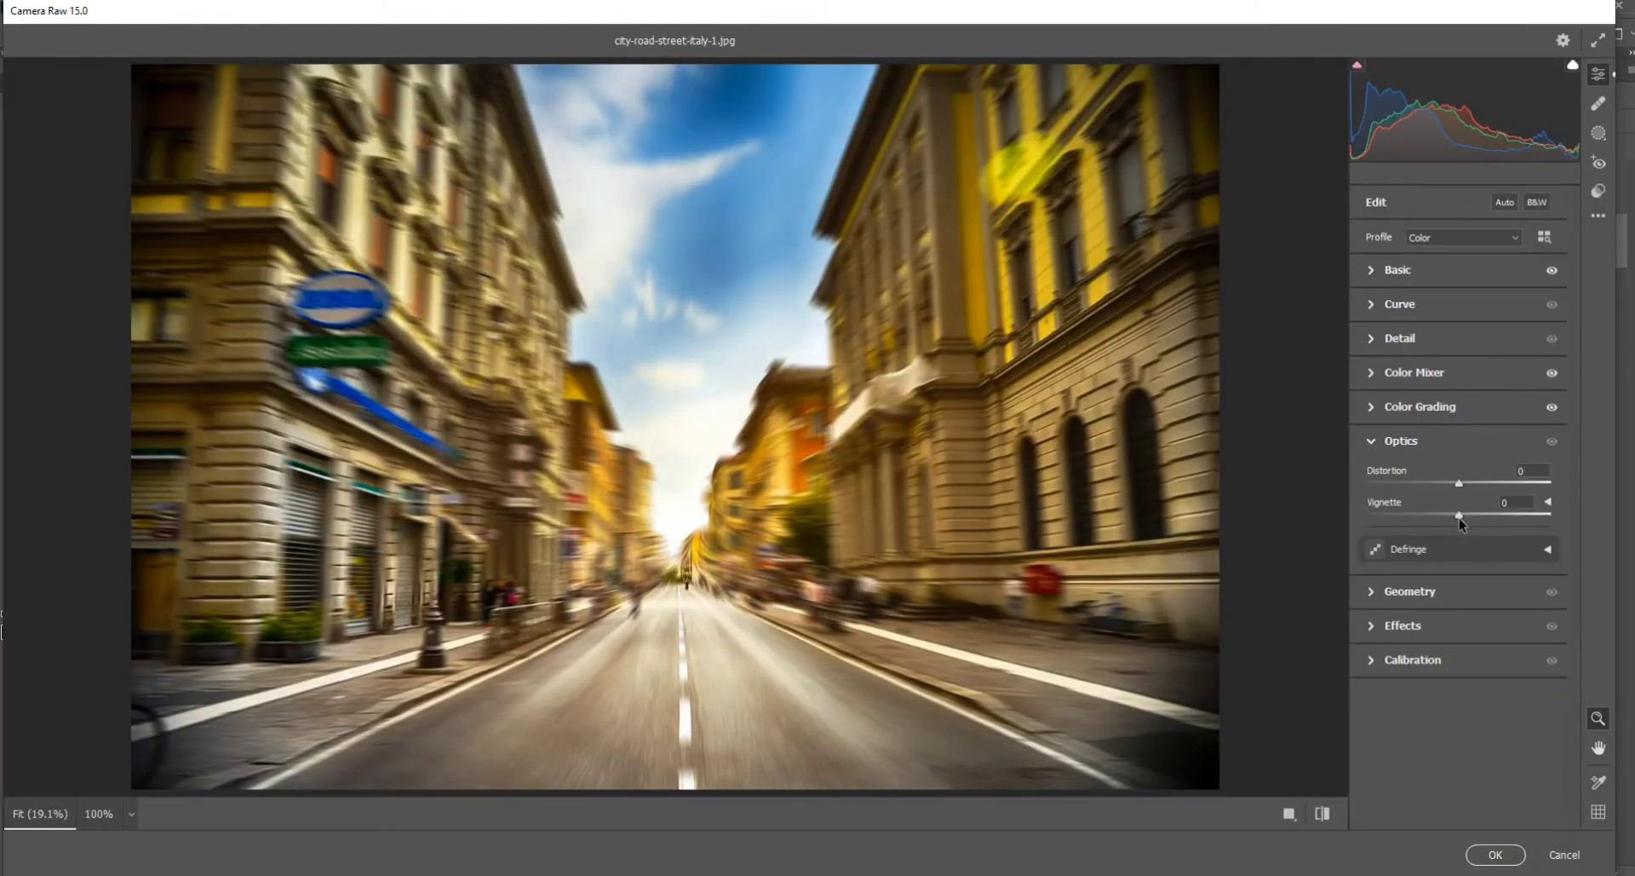
pyautogui.moveTo(1458, 516); pyautogui.dragTo(1407, 534)
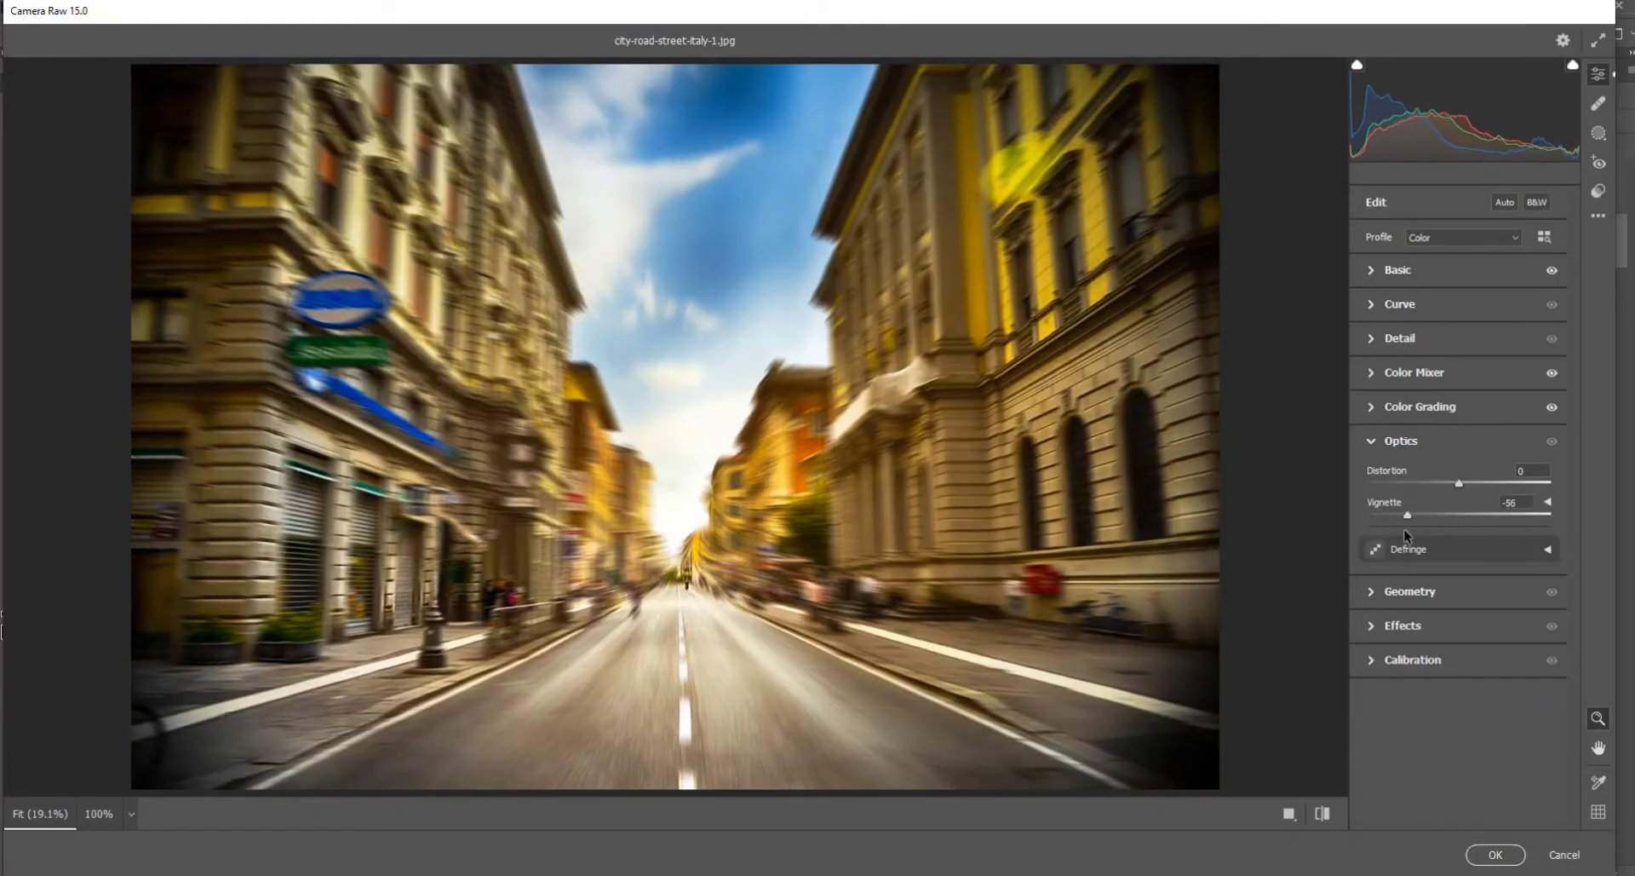
pyautogui.click(1373, 627)
pyautogui.moveTo(1463, 584)
pyautogui.mouseDown()
pyautogui.moveTo(1431, 597)
pyautogui.moveTo(1463, 591)
pyautogui.mouseUp()
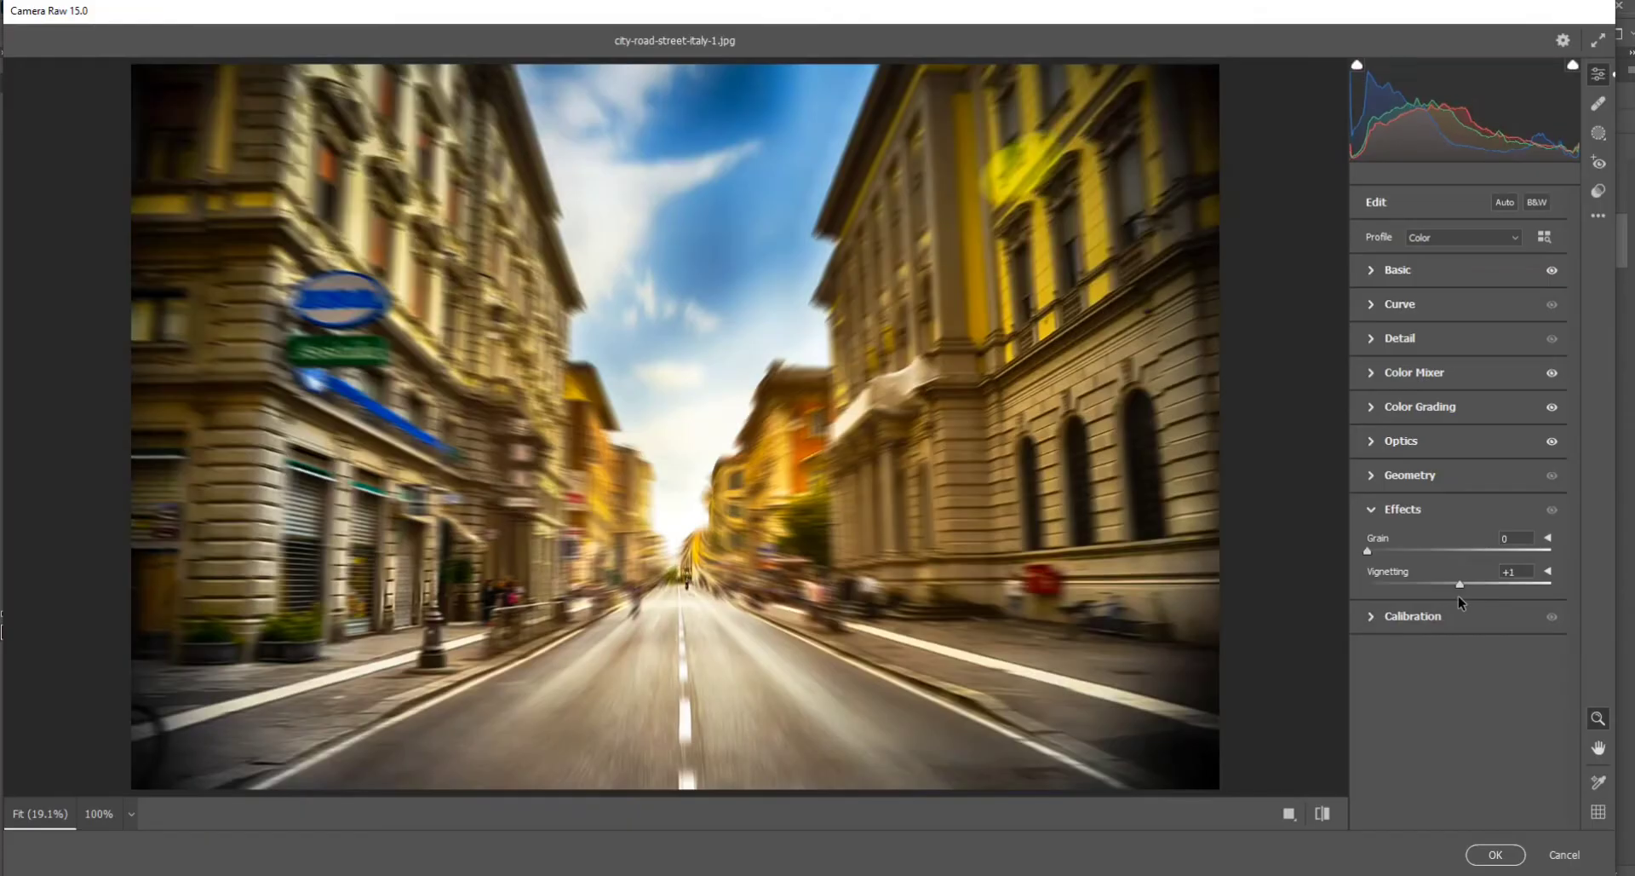
pyautogui.click(1495, 854)
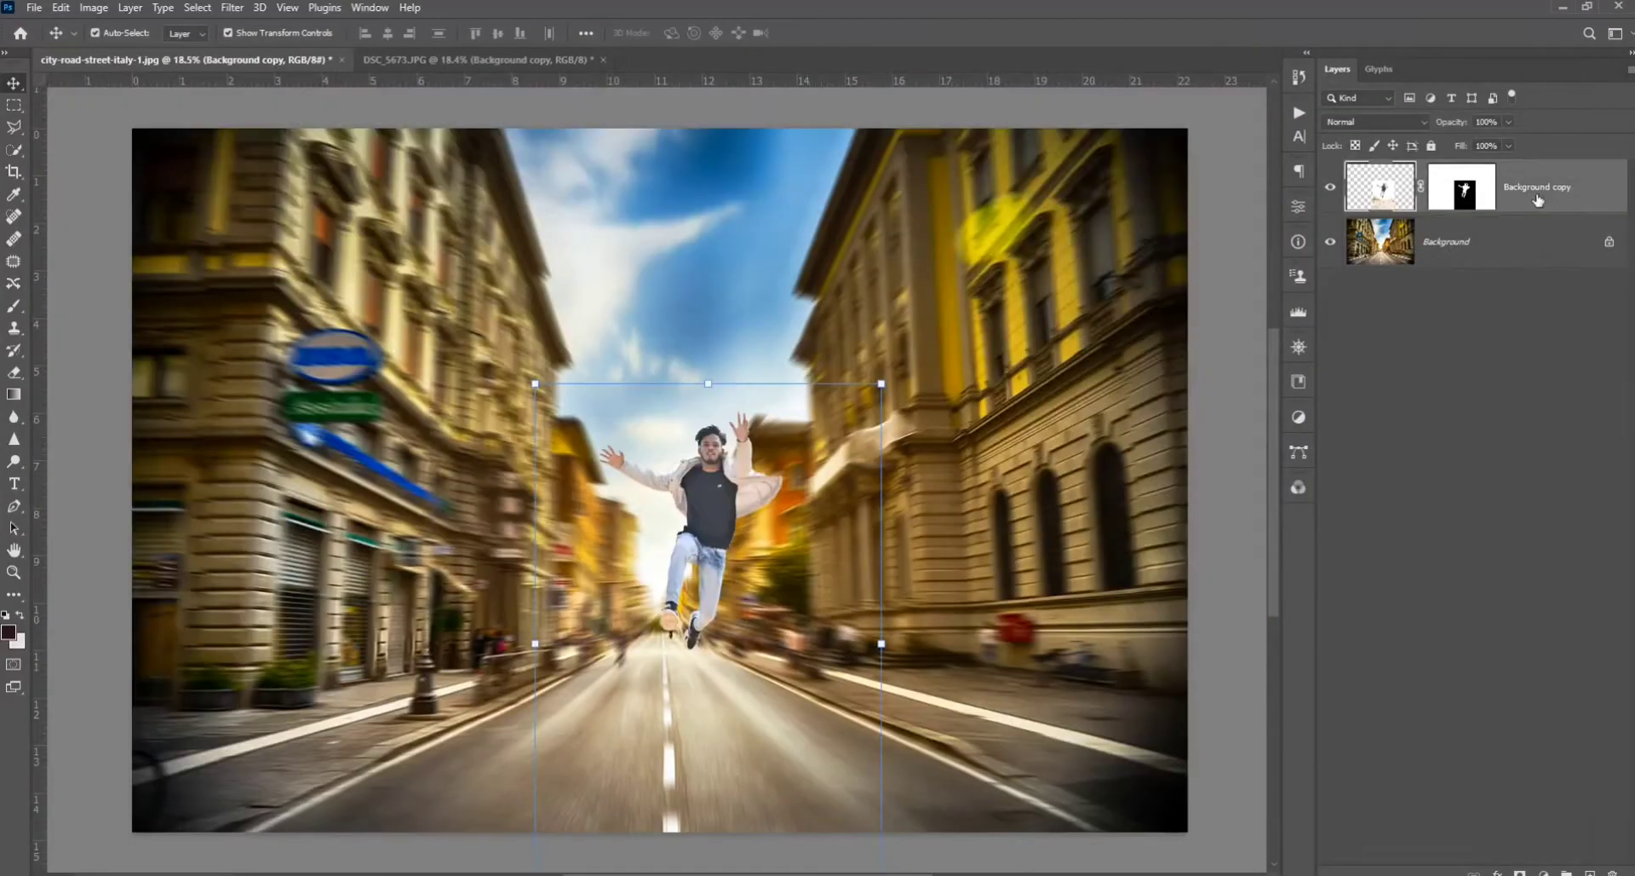
# Try Match Color on a duplicate of the jumping man's layer, using the city image's Background layer as source and a Fade of 61.
pyautogui.click(93, 7)
pyautogui.moveTo(136, 44)
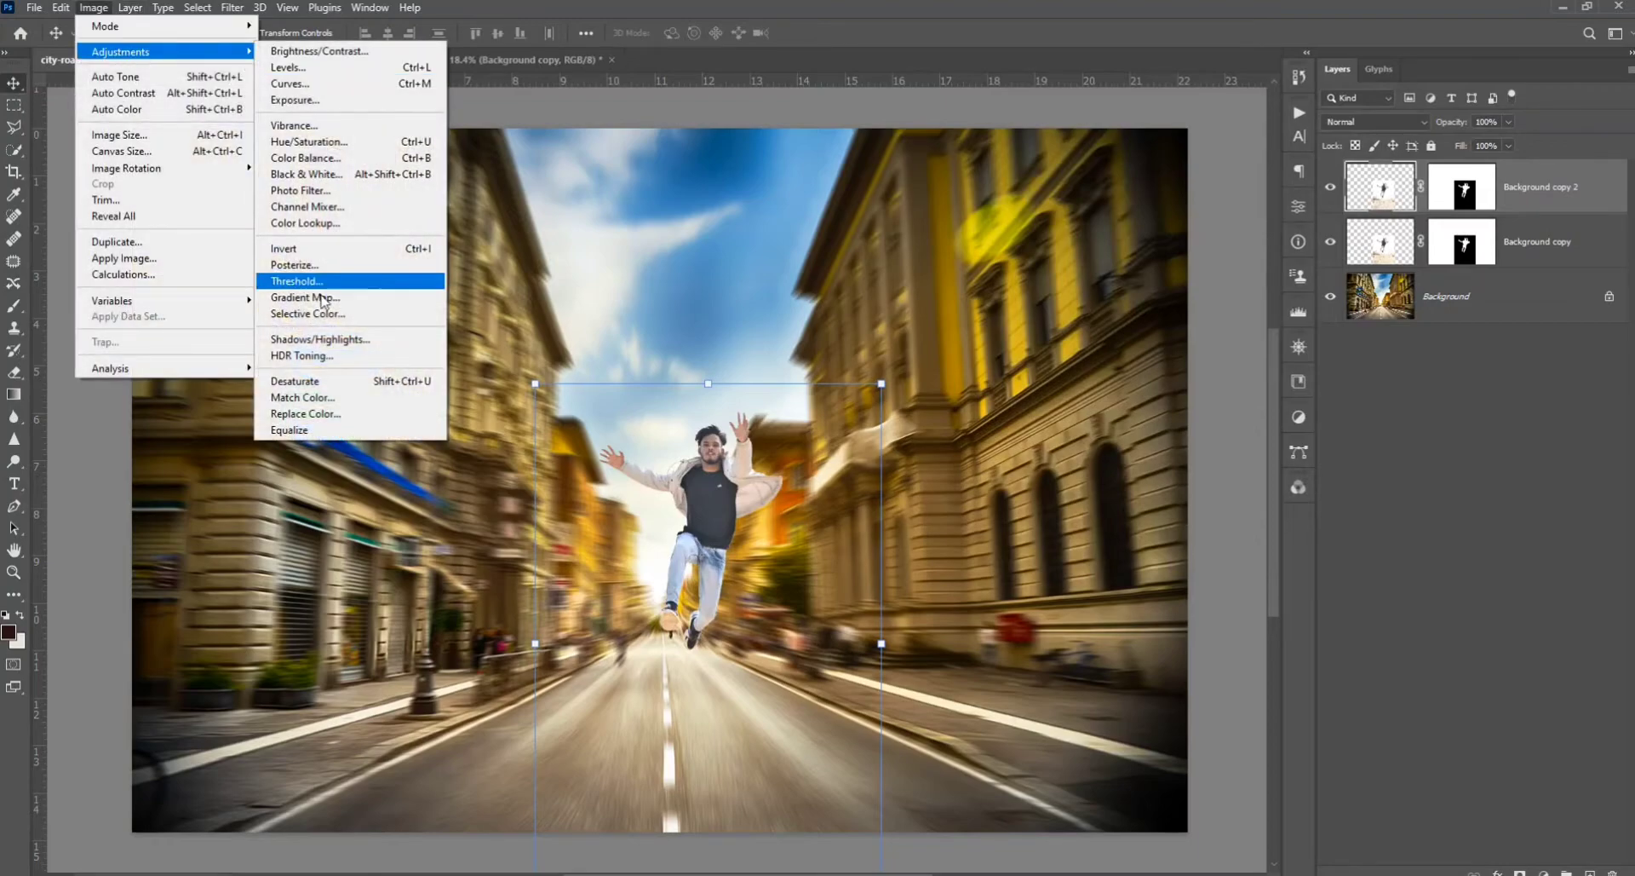
pyautogui.click(341, 393)
pyautogui.click(1135, 474)
pyautogui.click(1128, 491)
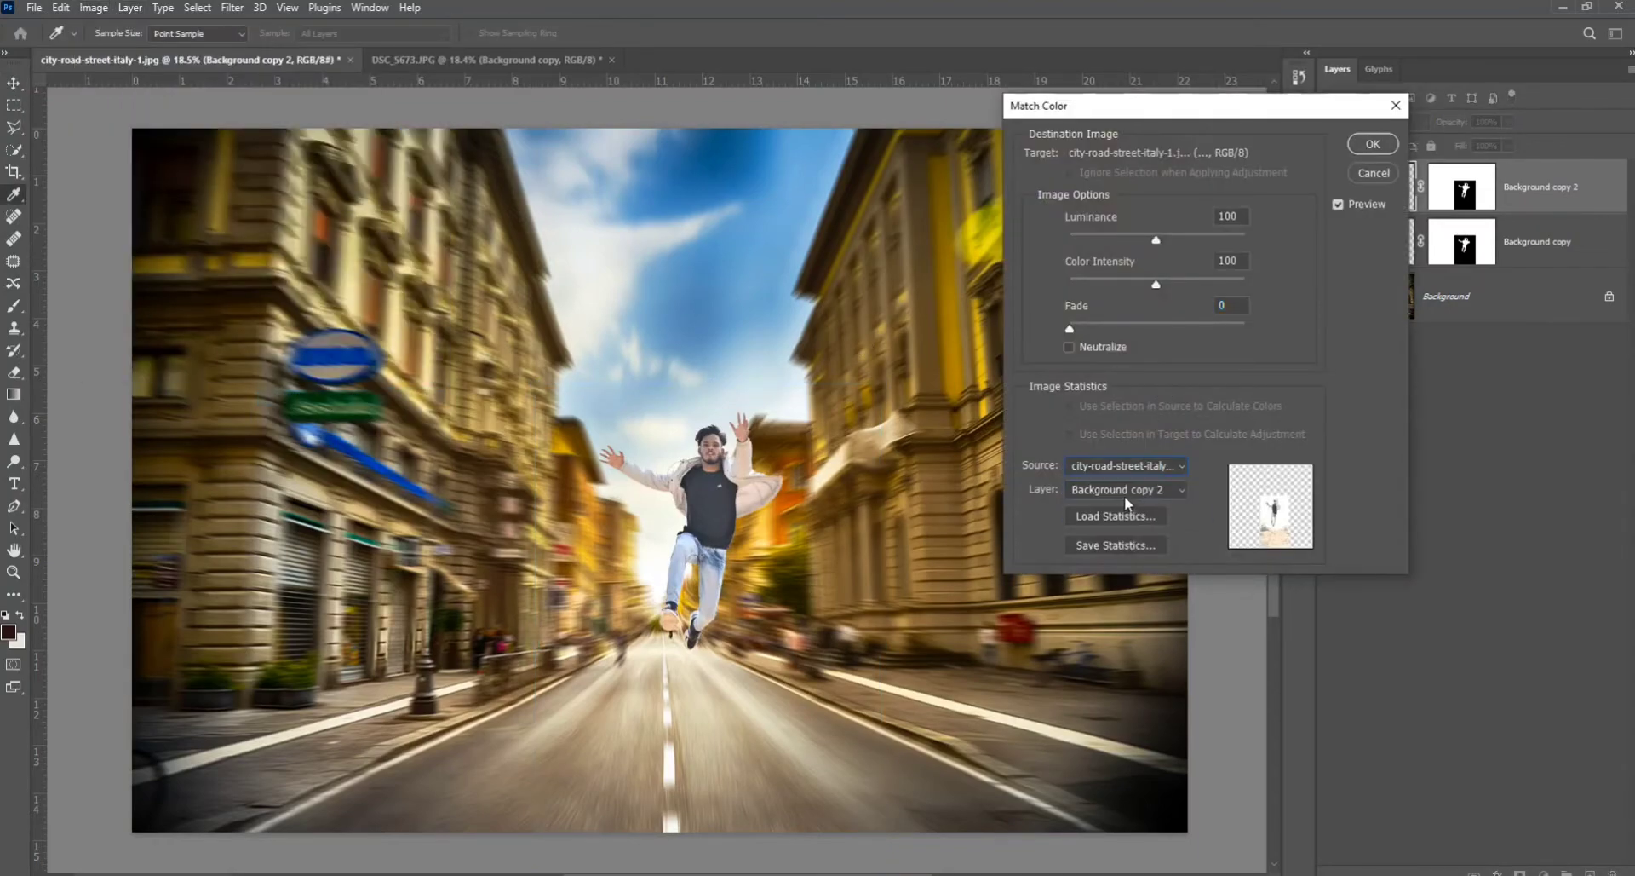
pyautogui.click(1129, 493)
pyautogui.click(1128, 553)
pyautogui.click(1126, 489)
pyautogui.click(1107, 558)
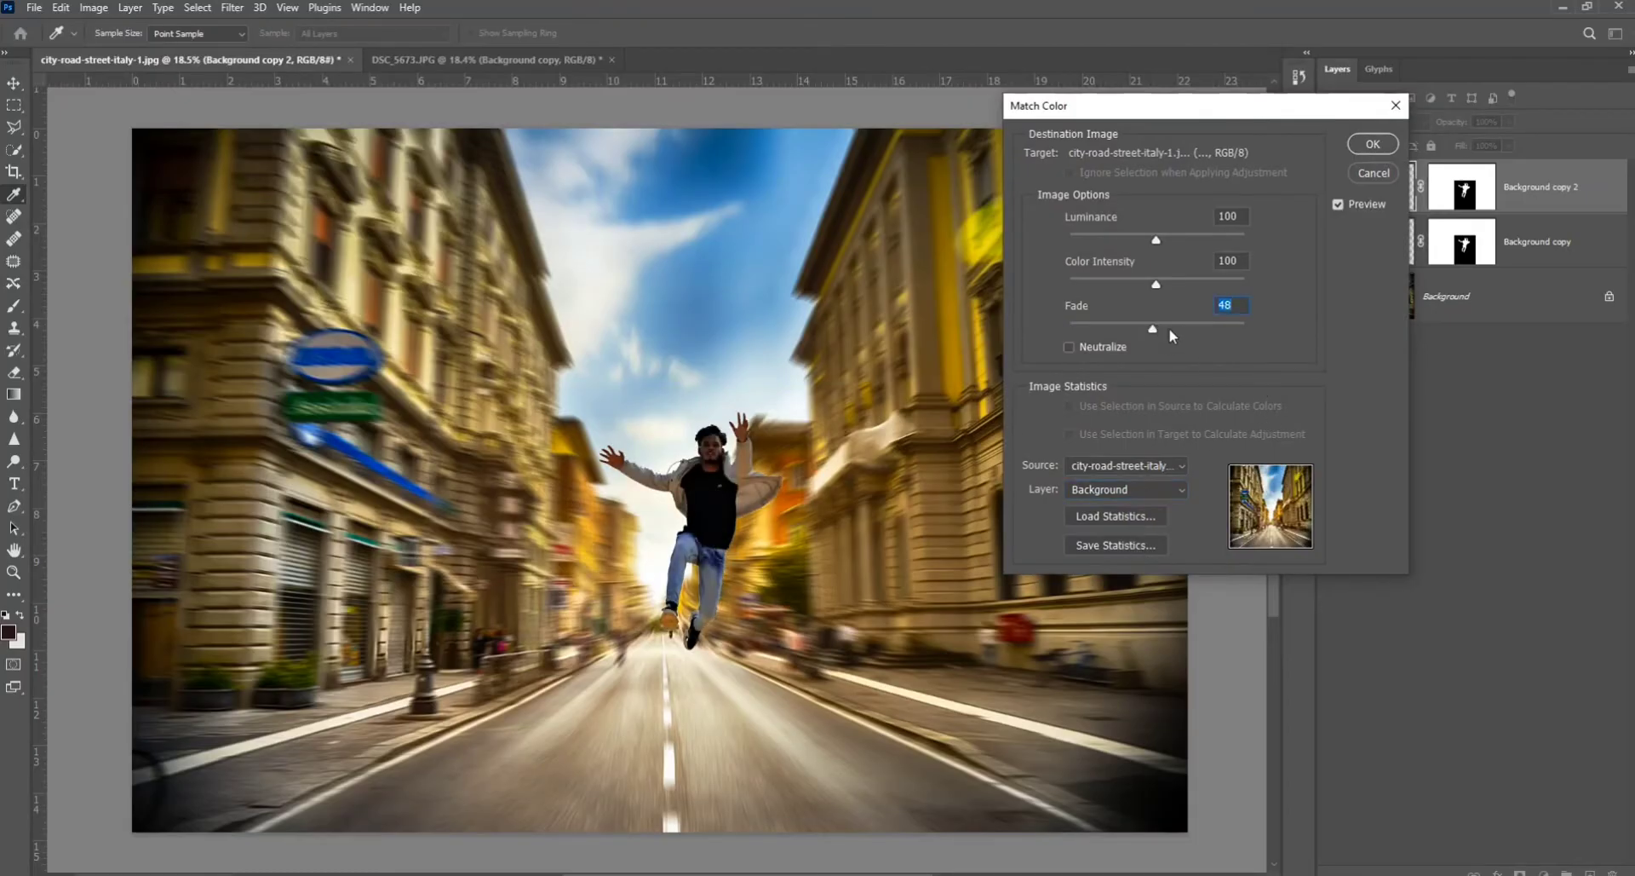
pyautogui.moveTo(1171, 335); pyautogui.dragTo(1177, 331)
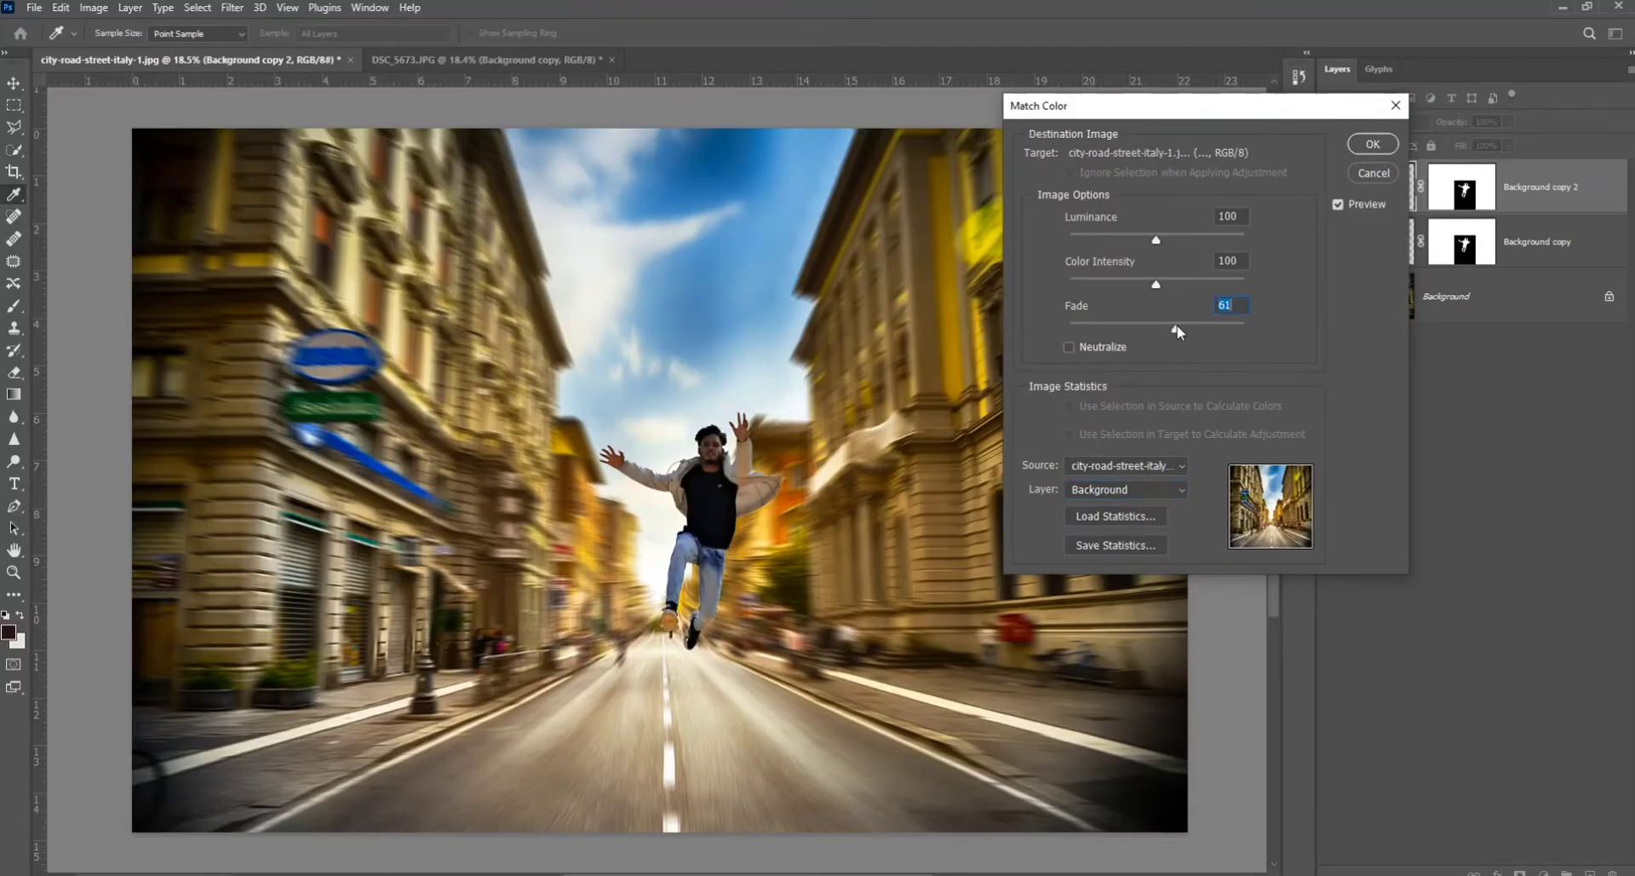
pyautogui.click(1373, 144)
# Try painting black over the man's face on the duplicate's layer mask with a 177 px brush at 0% hardness.
pyautogui.press('v')
pyautogui.click(1463, 194)
pyautogui.press('b')
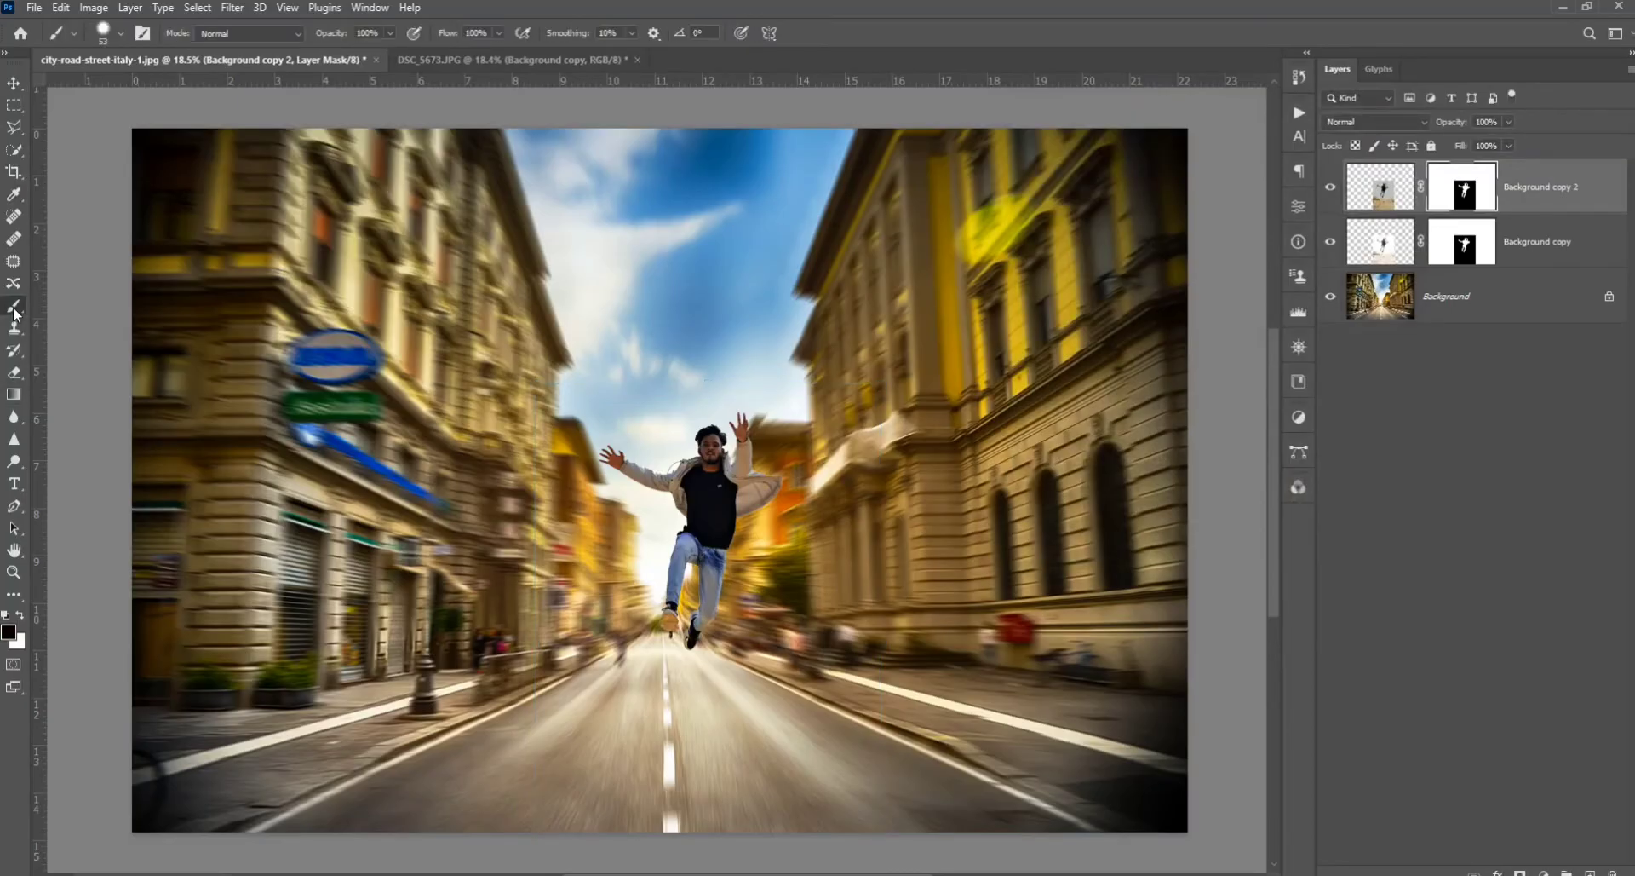
pyautogui.scroll(3, 696, 480)
pyautogui.rightClick(833, 449)
pyautogui.moveTo(899, 463); pyautogui.dragTo(945, 464)
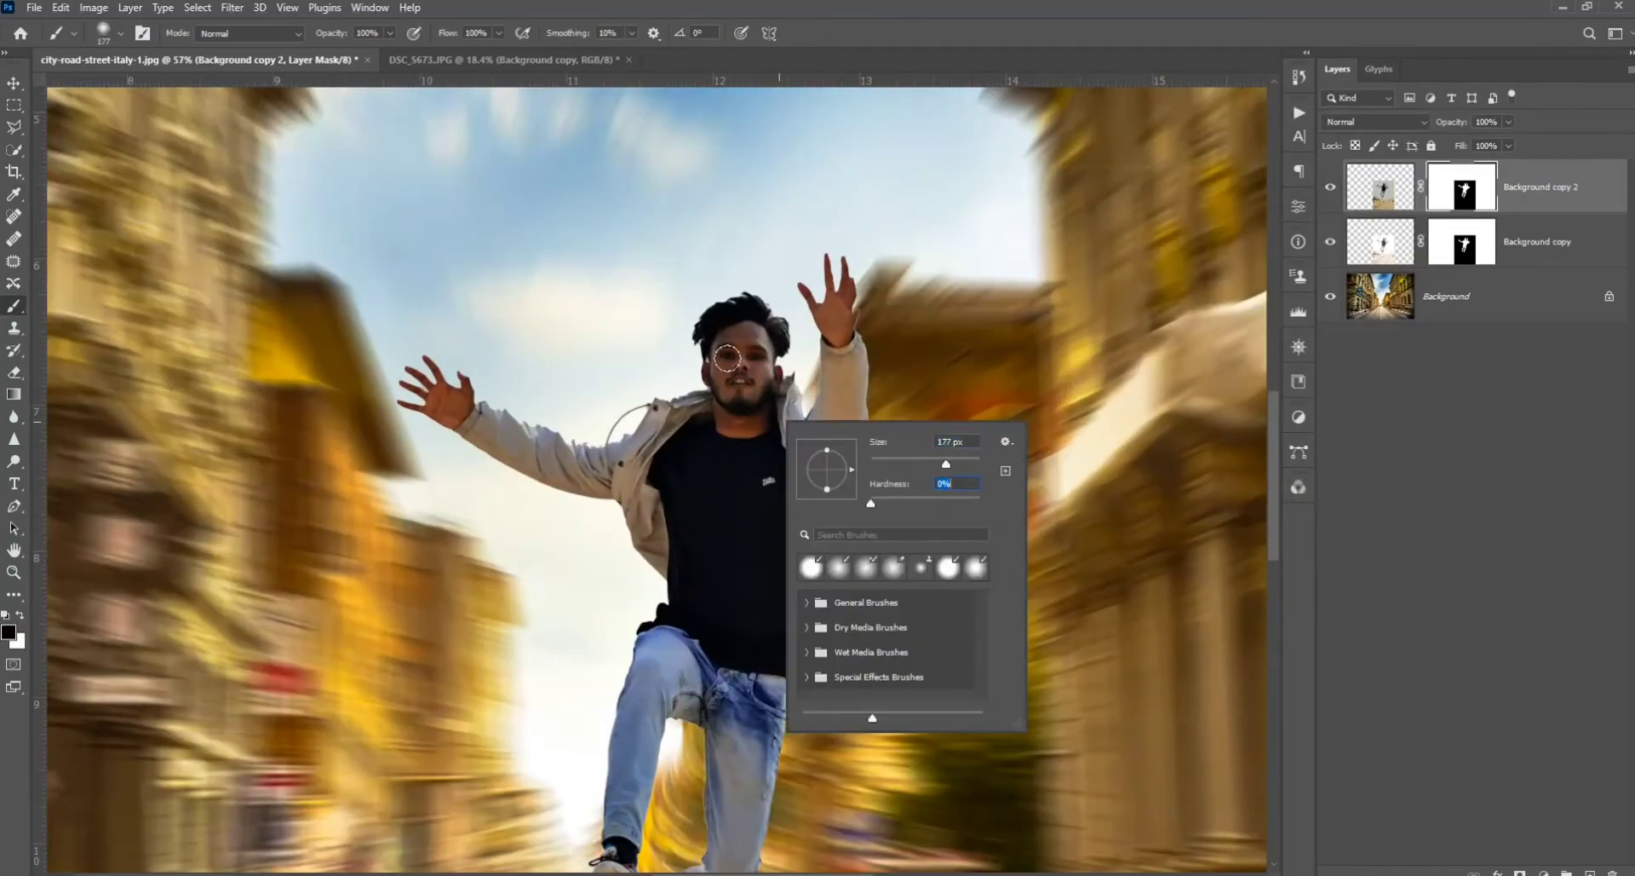
pyautogui.press('Return')
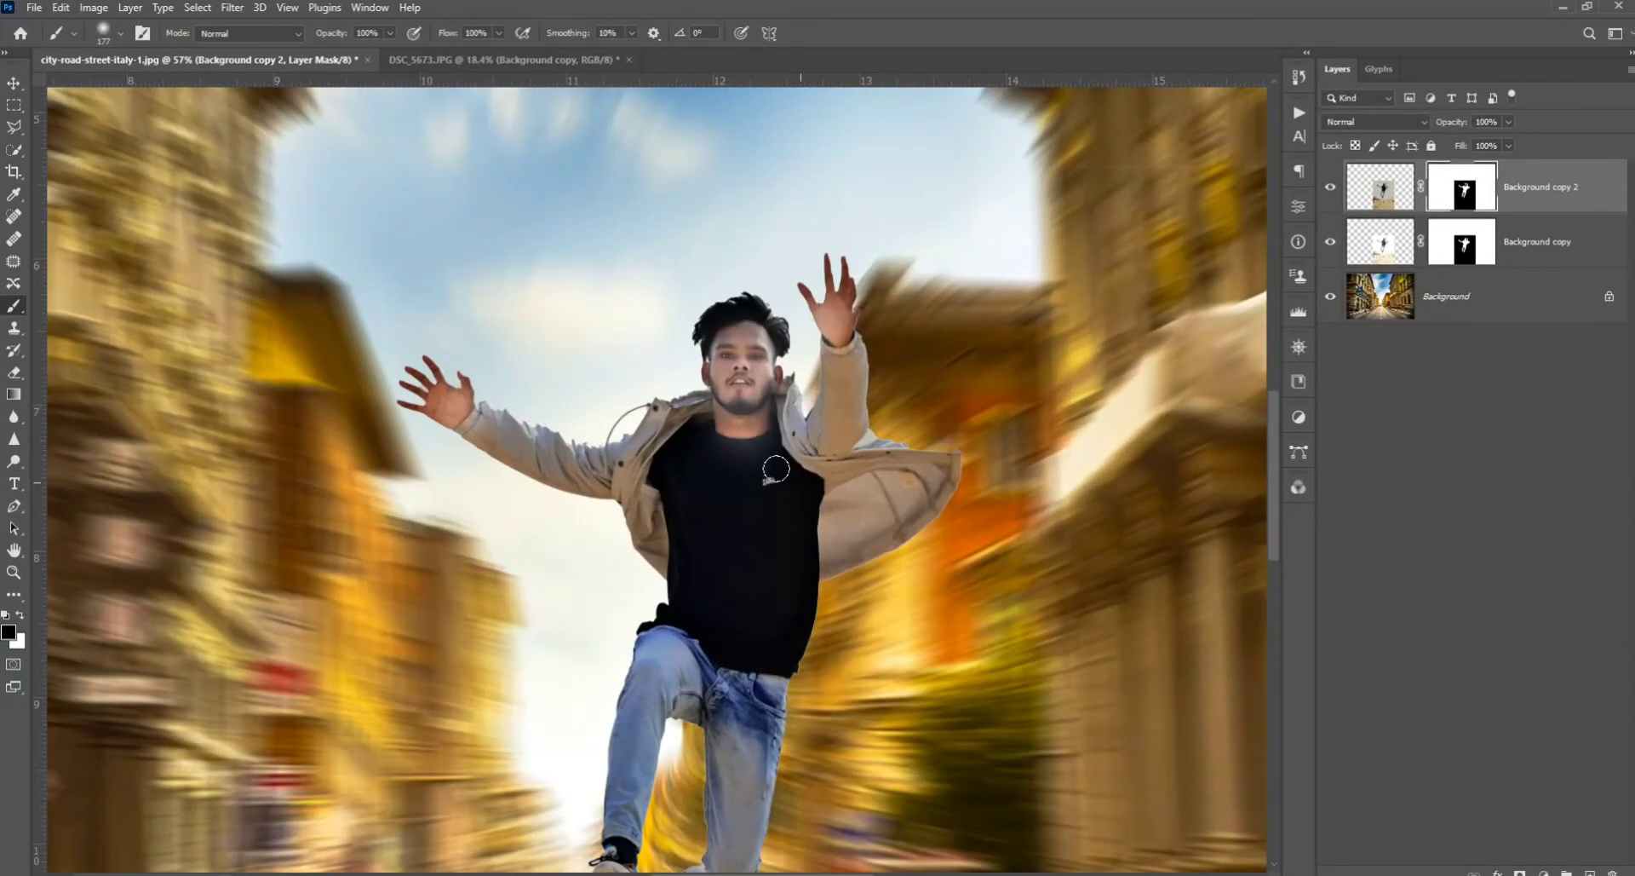
pyautogui.scroll(-3, 750, 460)
pyautogui.scroll(2, 710, 557)
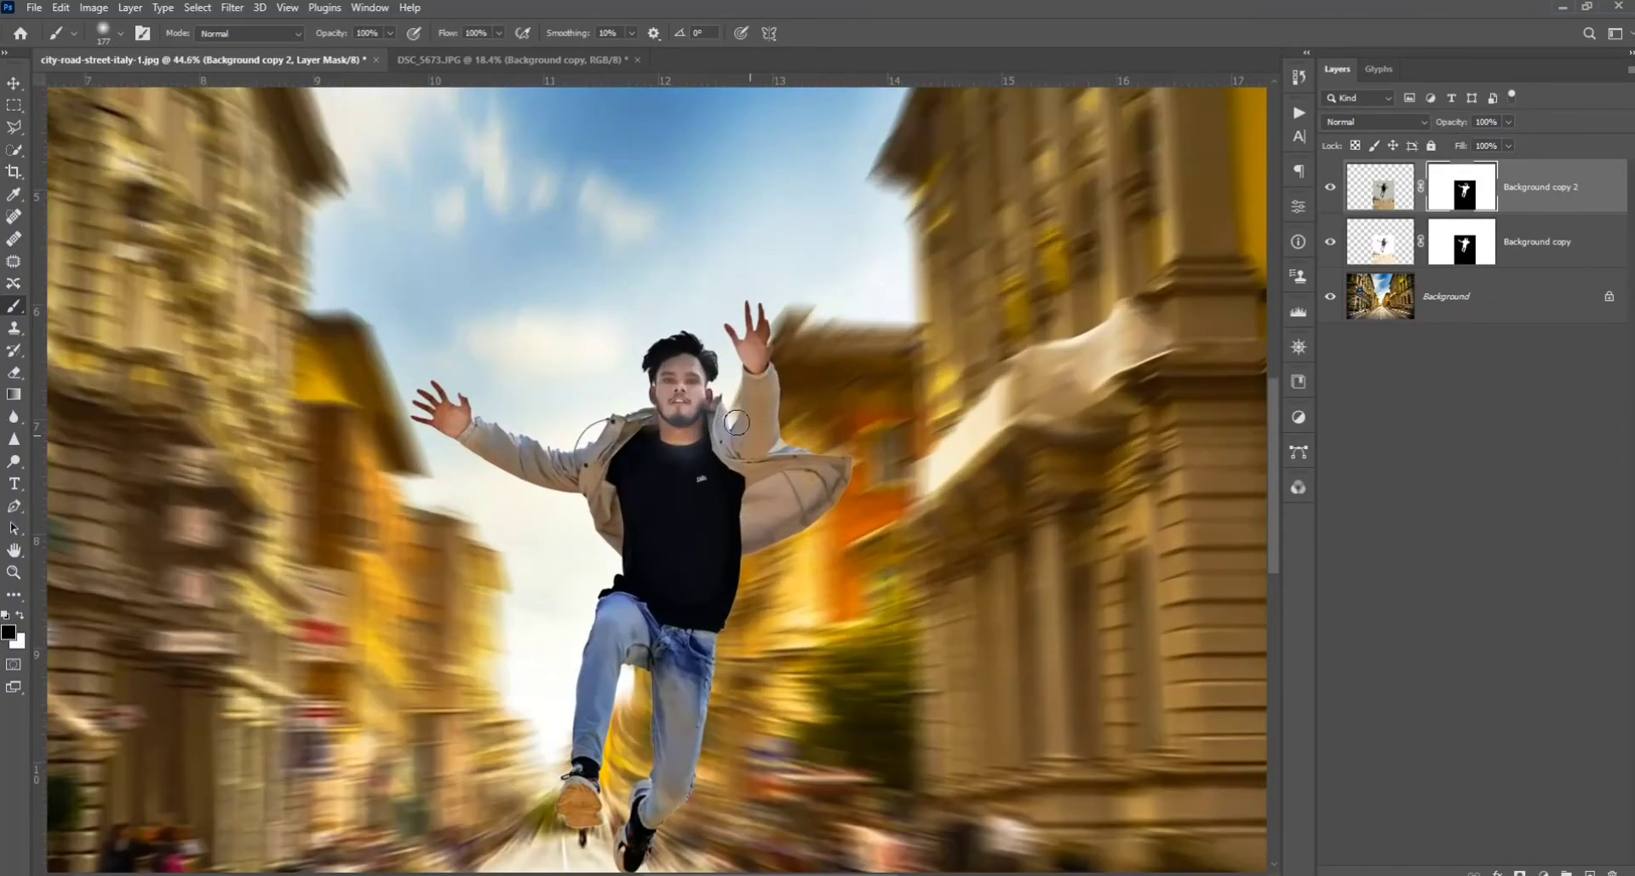
# Toggle the colour-matched duplicate's visibility to compare it with the original man, and delete the duplicate layer.
pyautogui.moveTo(1509, 121)
pyautogui.mouseDown()
pyautogui.moveTo(1489, 142)
pyautogui.moveTo(1509, 141)
pyautogui.mouseUp()
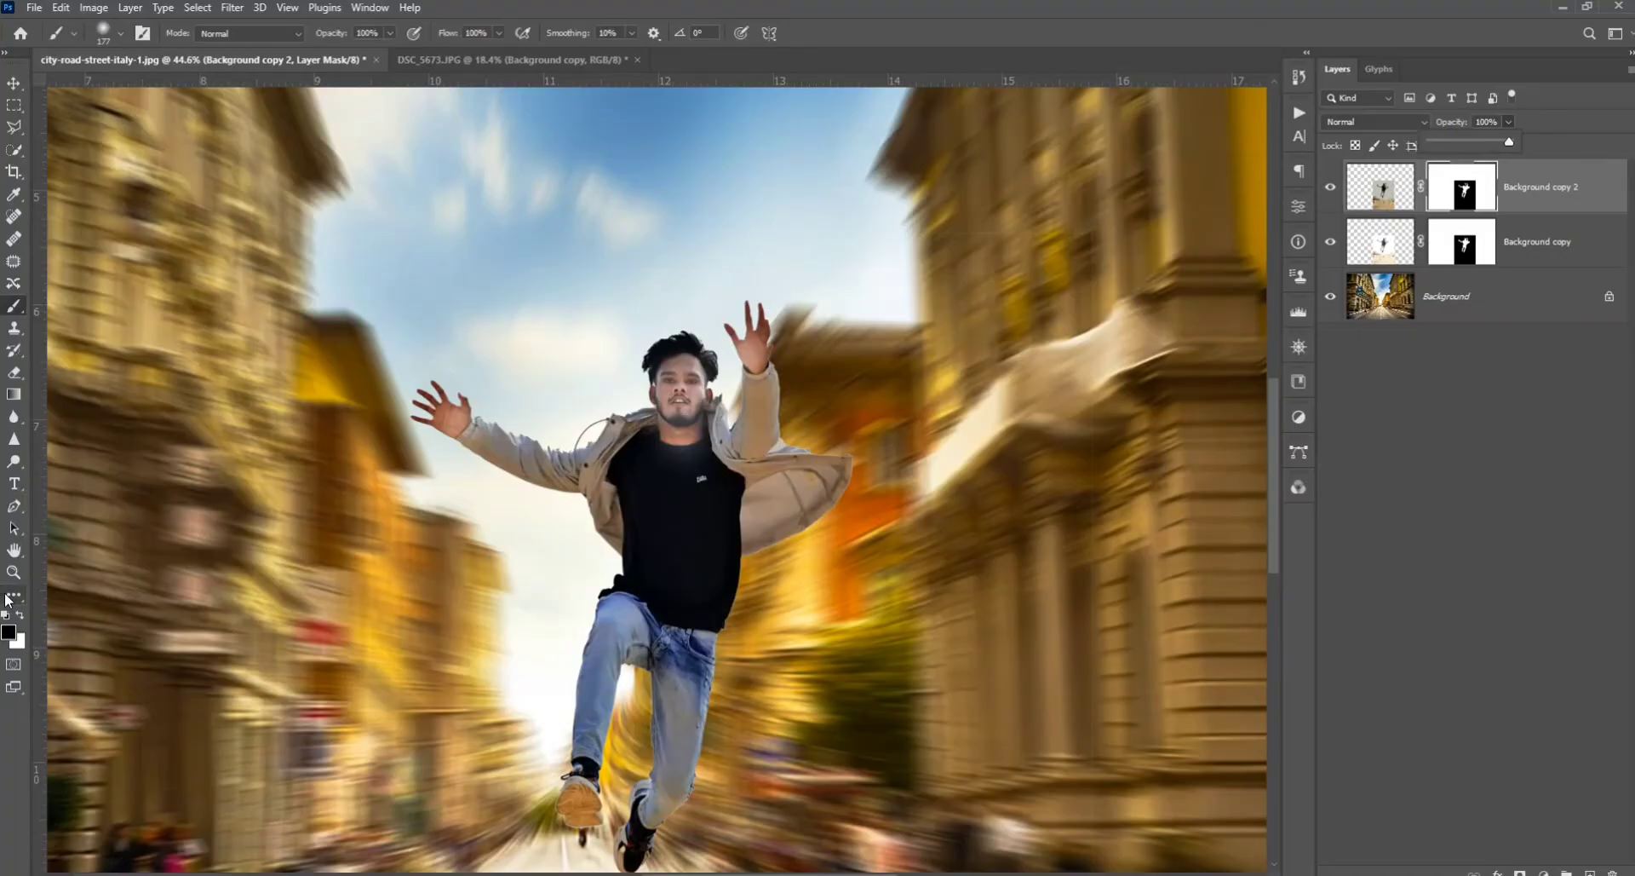
pyautogui.scroll(-4, 597, 366)
pyautogui.scroll(2, 715, 401)
pyautogui.click(1331, 187)
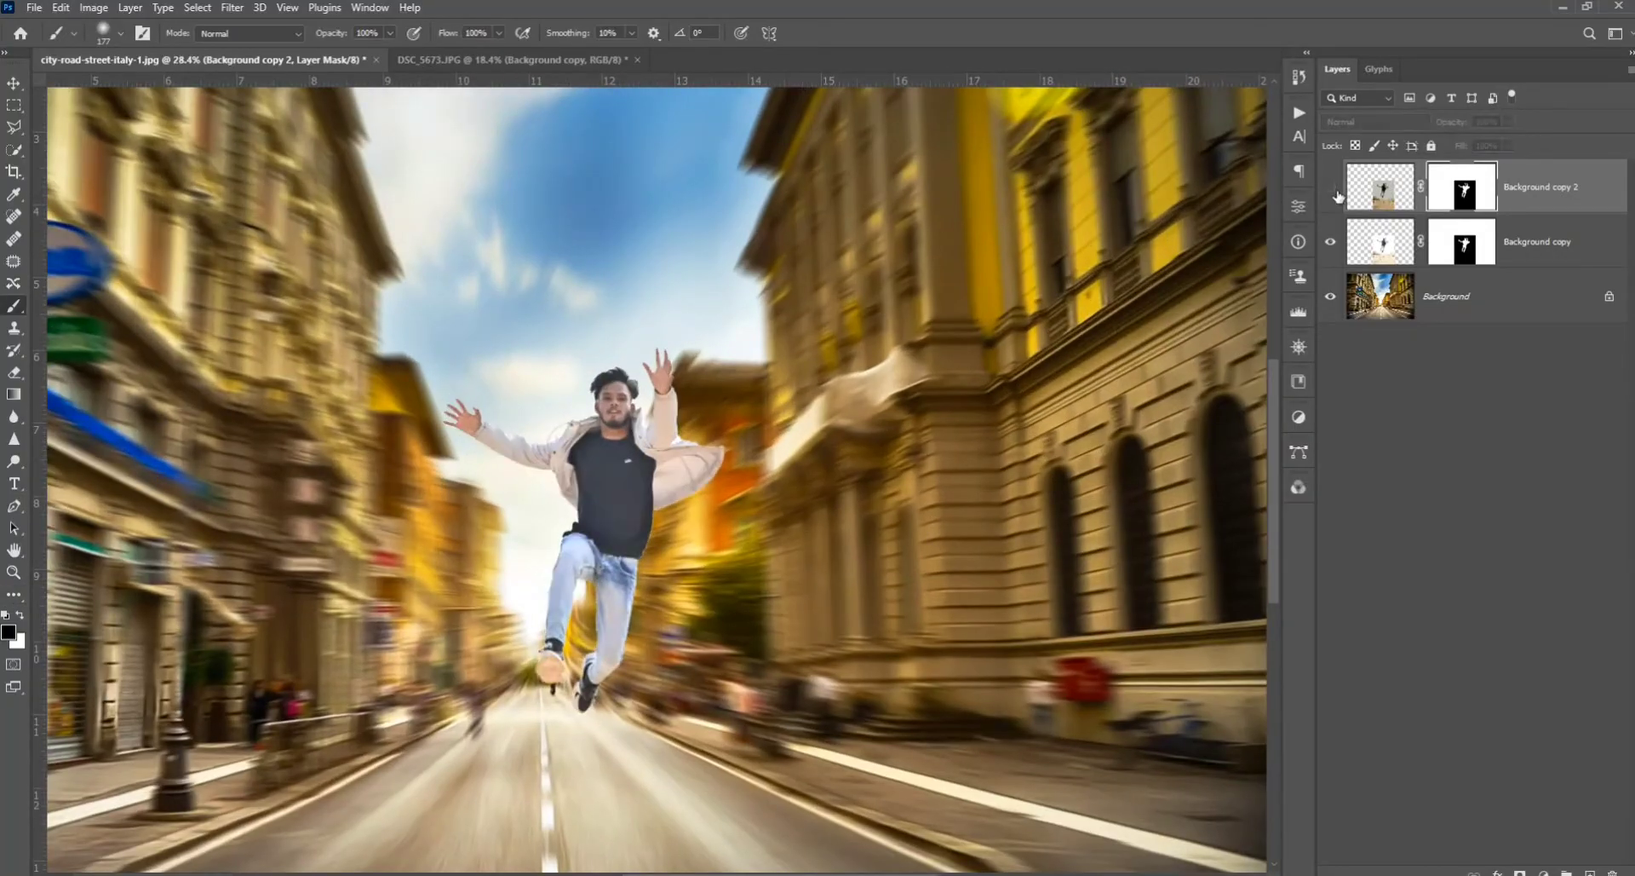
pyautogui.click(1332, 188)
pyautogui.press('Delete')
# Open the Camera Raw filter on the man's layer and set Exposure +0.30, Contrast +30, Highlights -65 and Shadows -7.
pyautogui.hotkey('alt', 't')
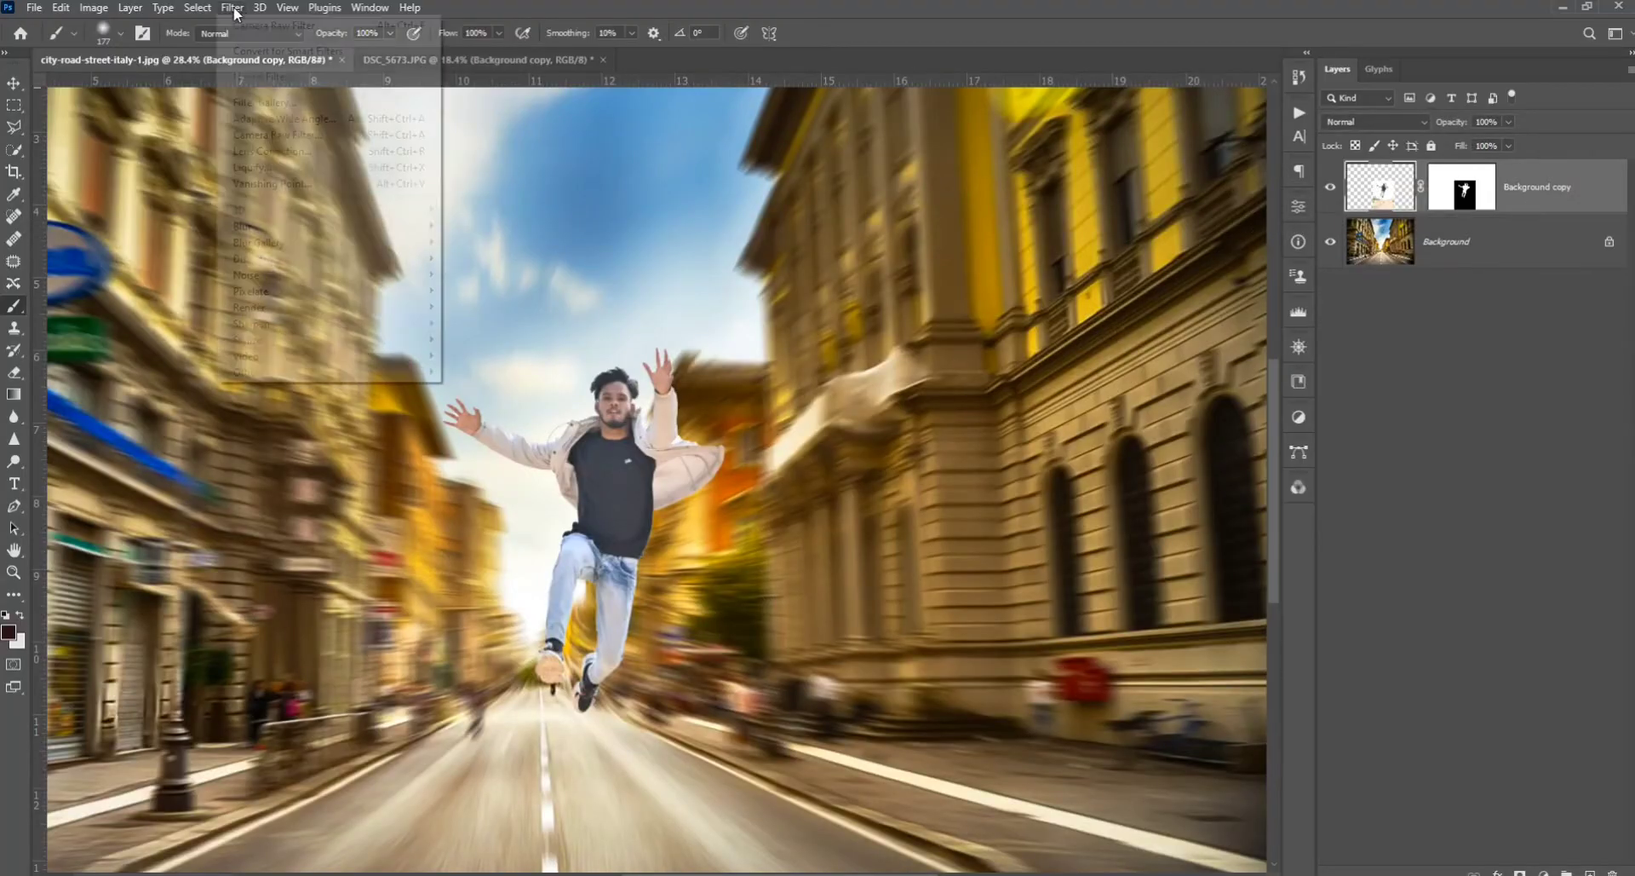
pyautogui.press('Escape')
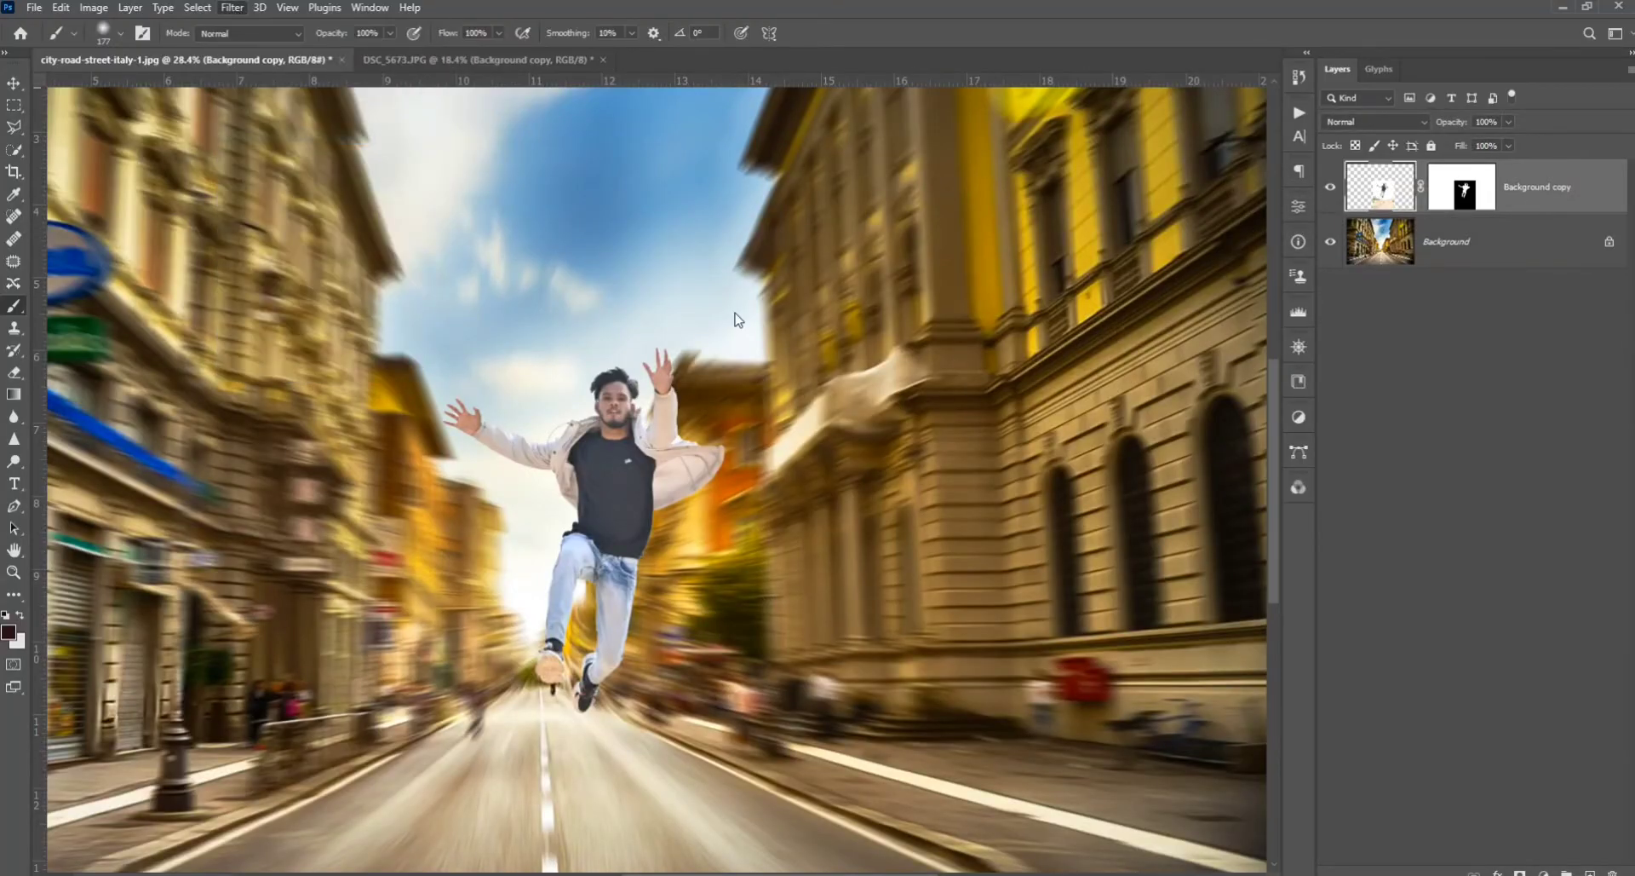
pyautogui.hotkey('ctrl', 'shift', 'a')
pyautogui.click(841, 389)
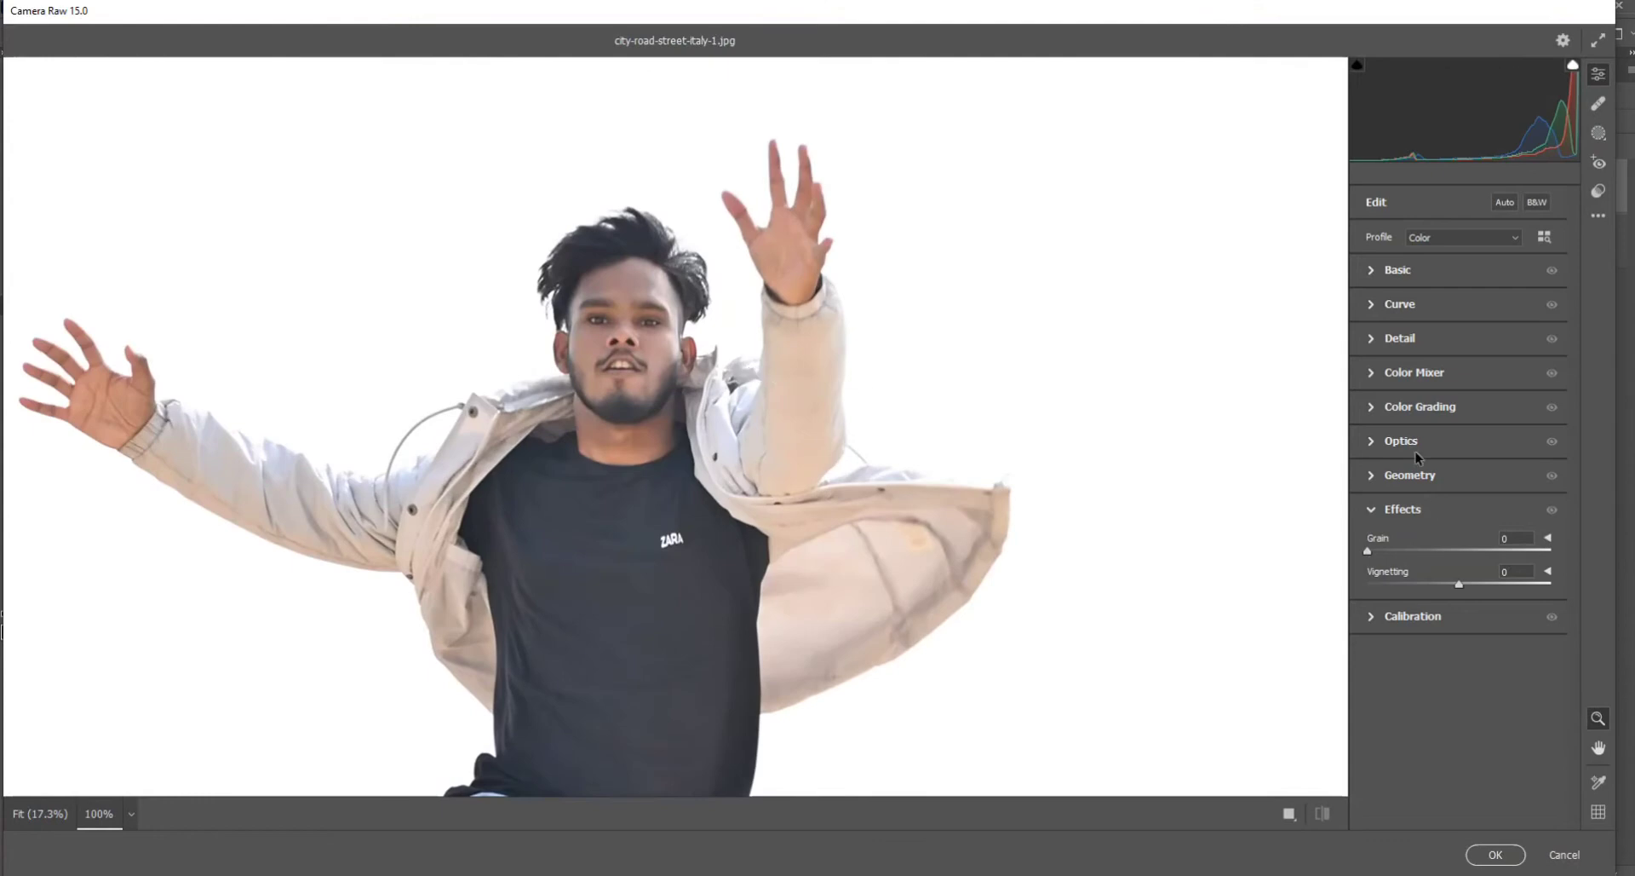
pyautogui.click(1370, 271)
pyautogui.click(1465, 406)
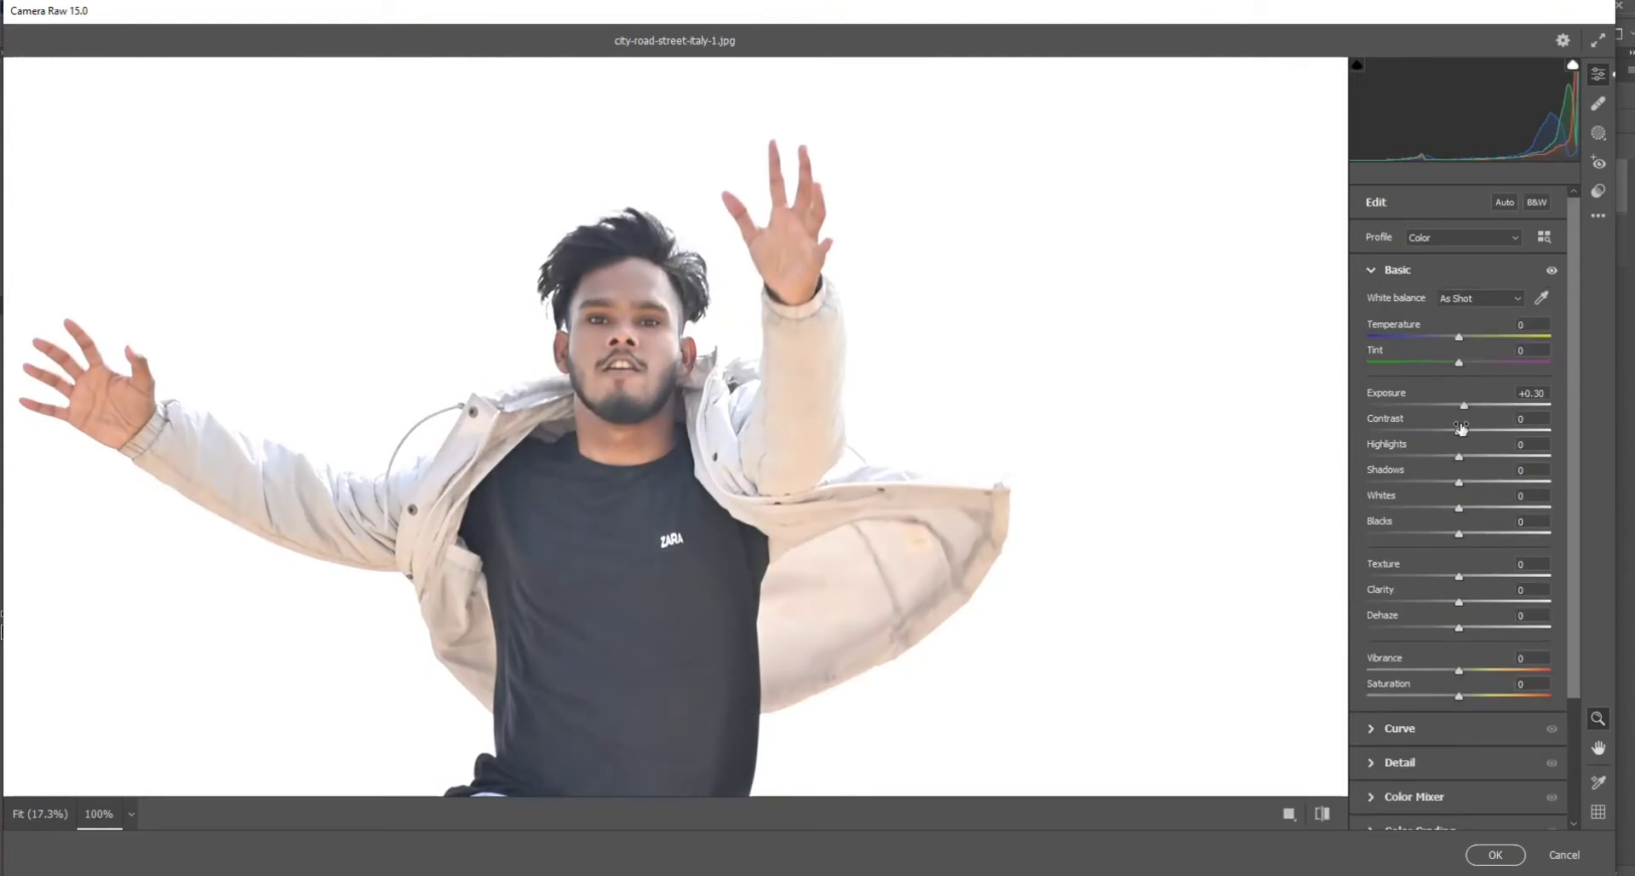
pyautogui.moveTo(1469, 432); pyautogui.dragTo(1443, 496)
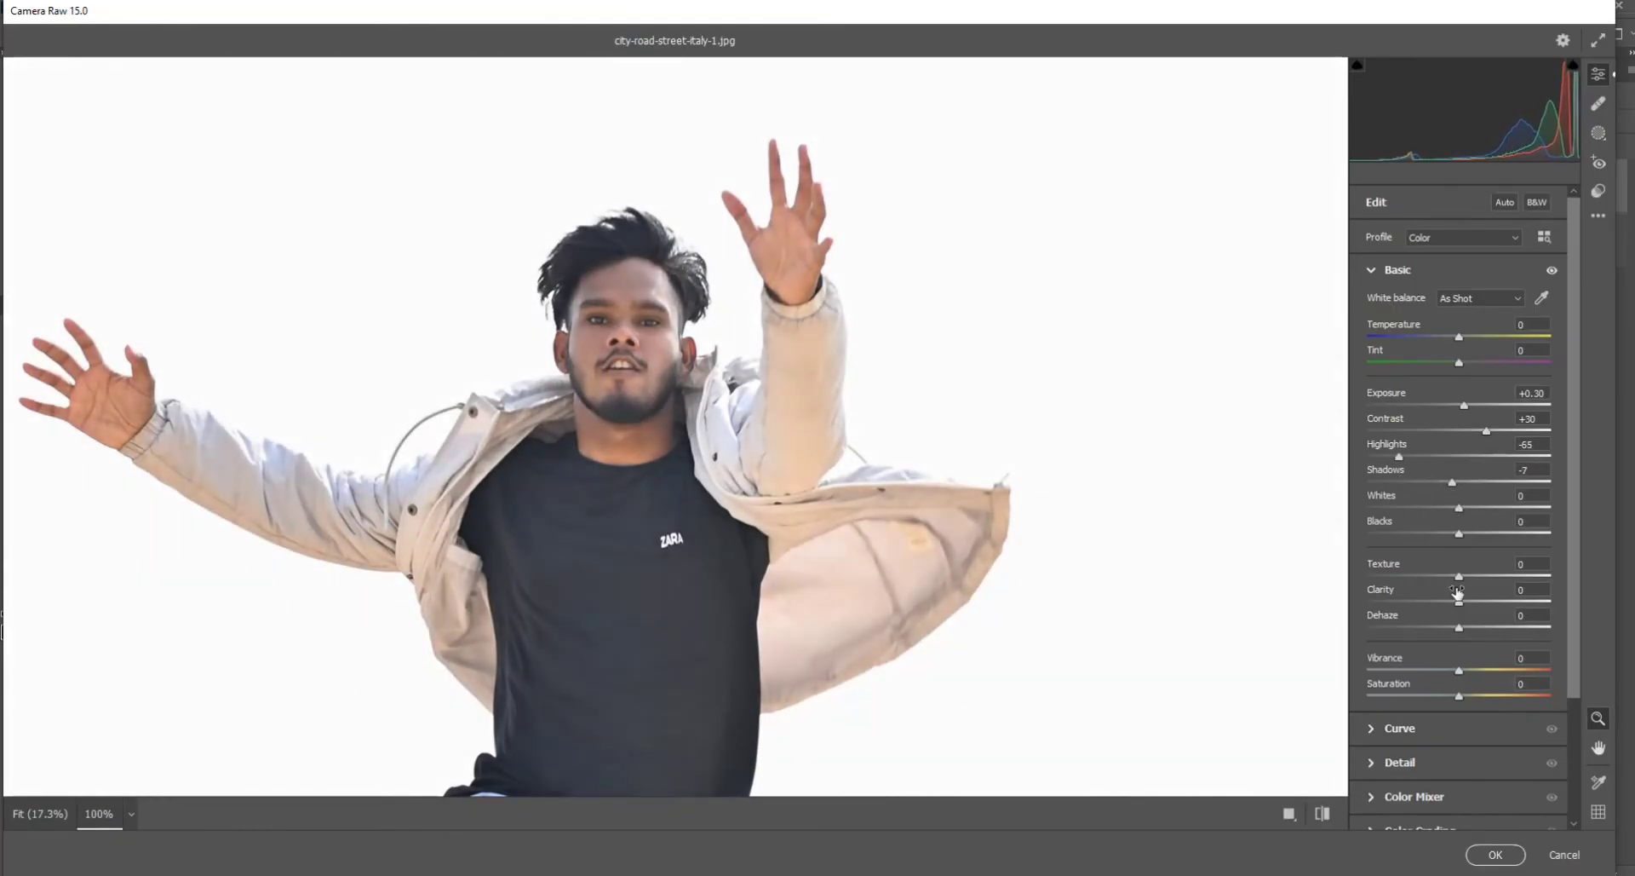
# In the Color Mixer, set the Oranges saturation and luminance to +15 each, and apply the filter to the man's layer.
pyautogui.click(1414, 796)
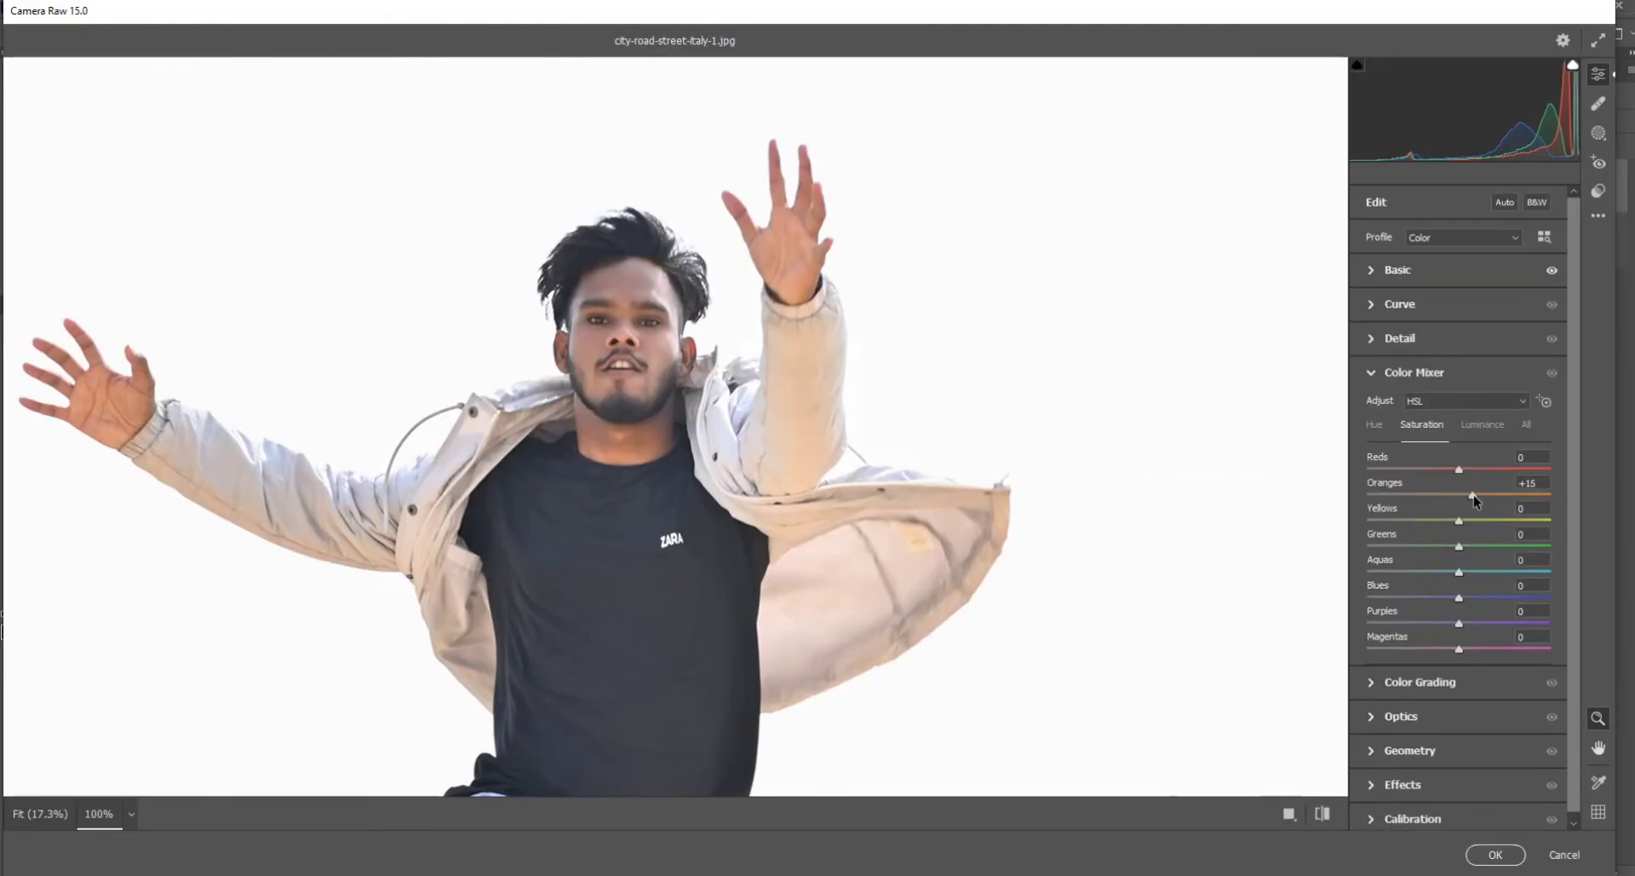
pyautogui.click(1483, 424)
pyautogui.moveTo(1474, 497); pyautogui.dragTo(1470, 497)
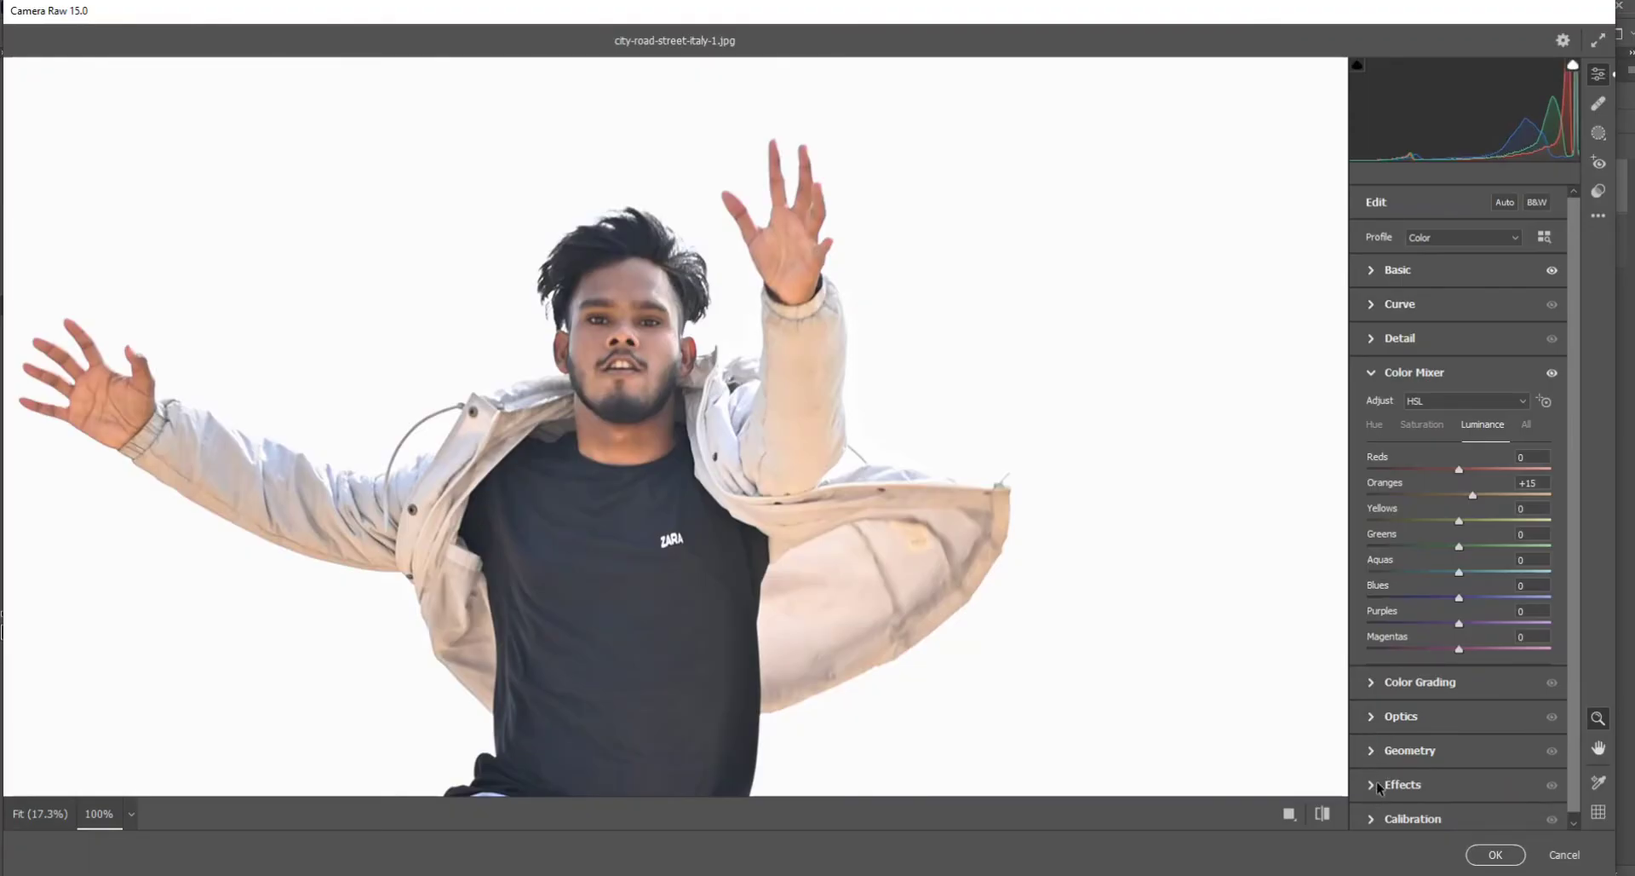
pyautogui.click(1495, 855)
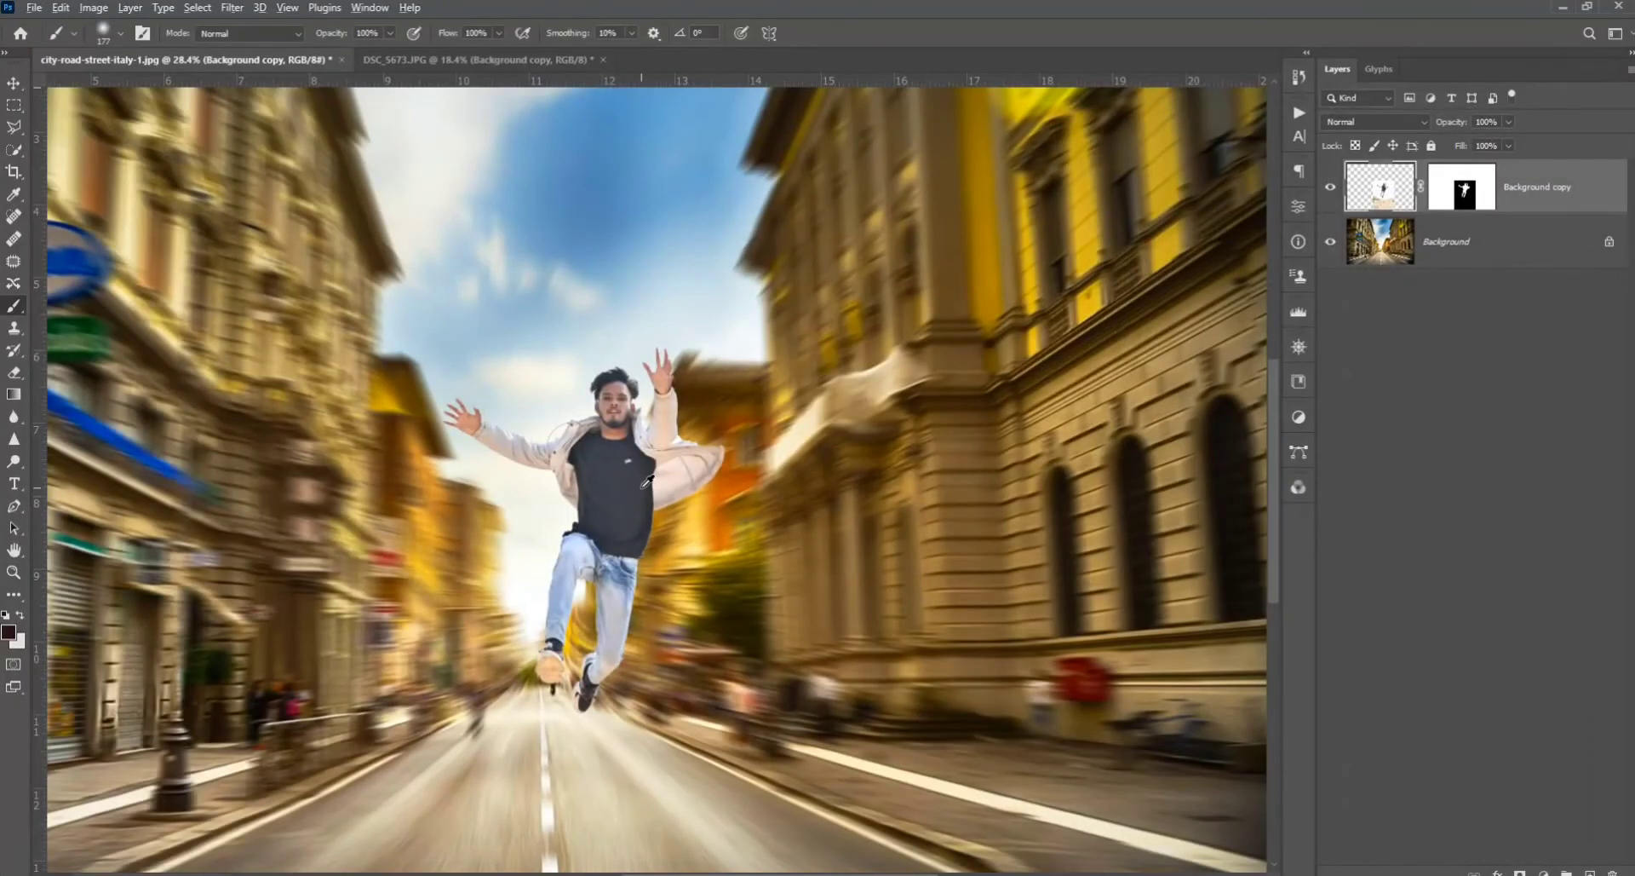
pyautogui.scroll(1, 646, 482)
pyautogui.scroll(-4, 655, 490)
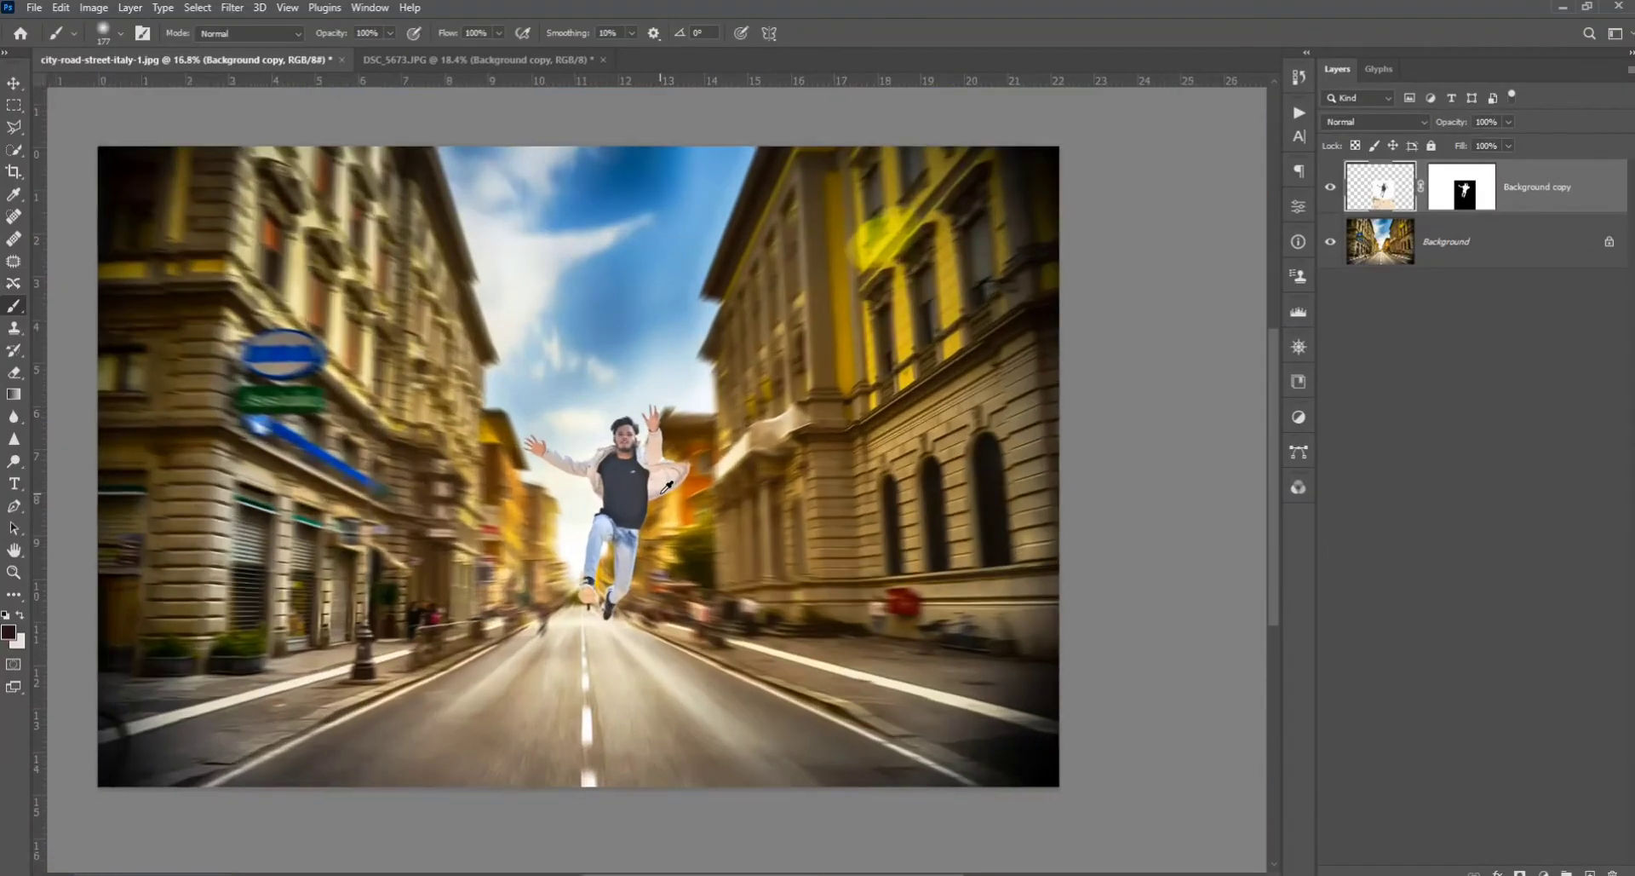
pyautogui.scroll(1, 663, 494)
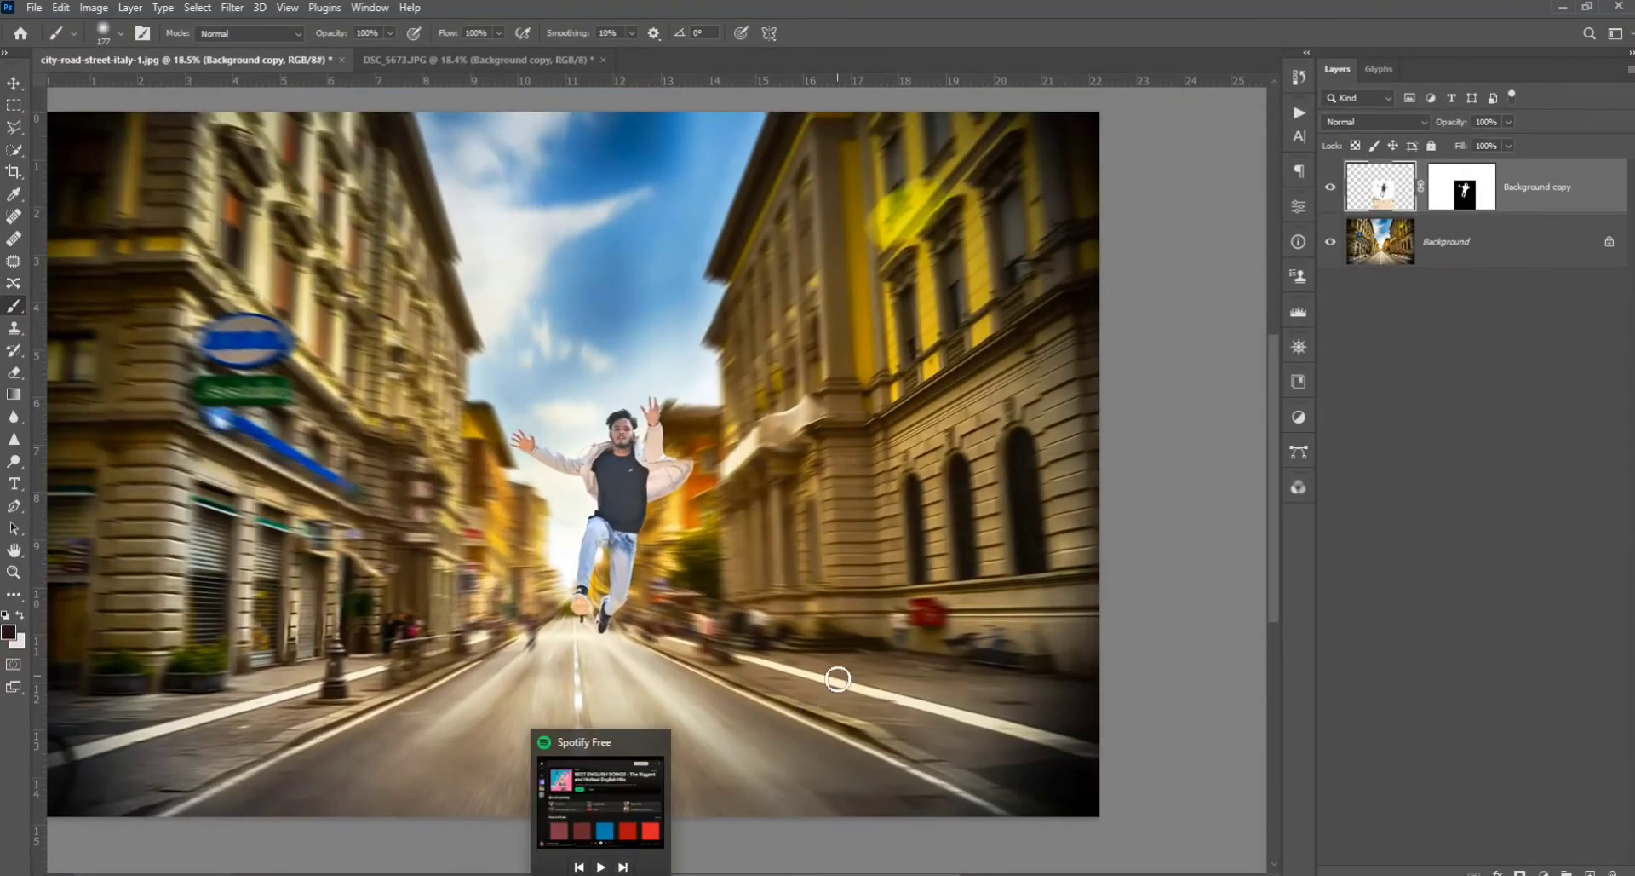